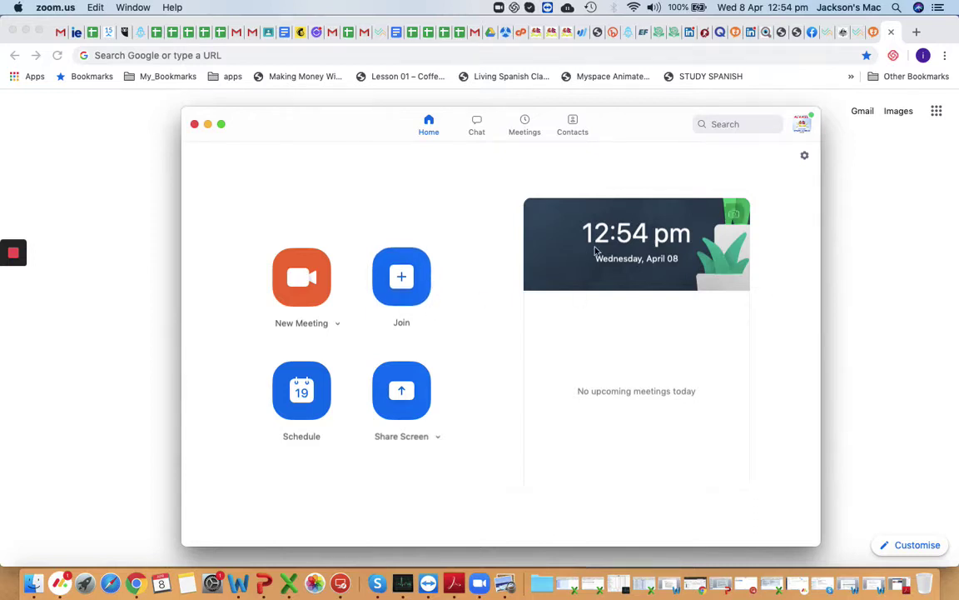
Step: Open the Zoom desktop app's Settings window on its General page
left_click_drag(352, 125, 348, 126)
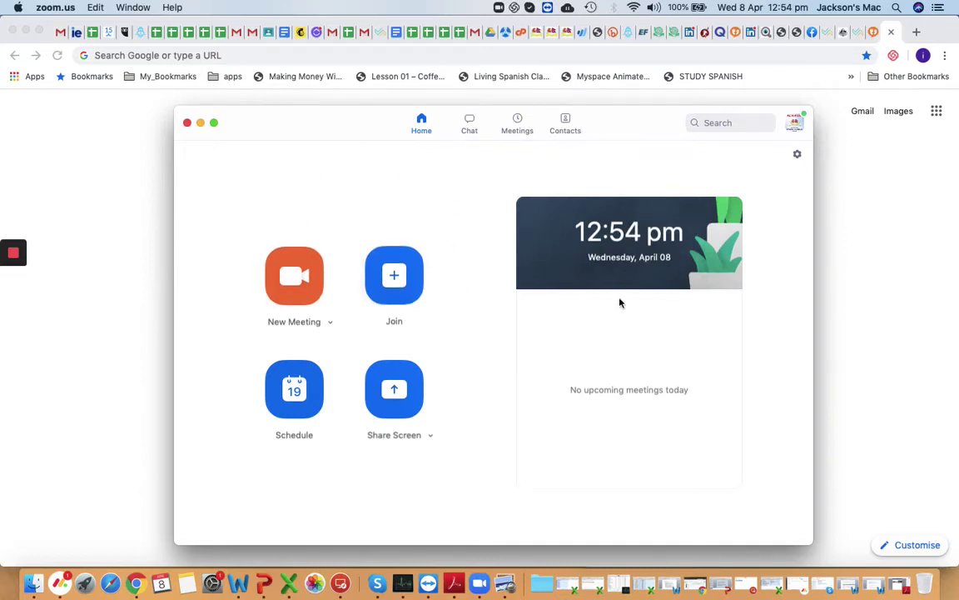
left_click(797, 156)
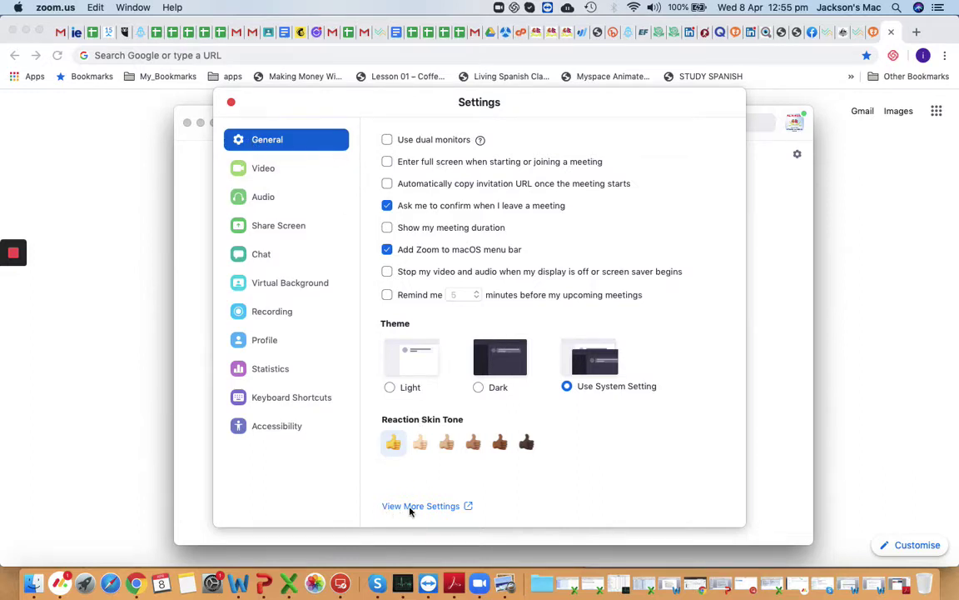
Step: Open View More Settings on the Zoom website and close the desktop Settings window
left_click(446, 506)
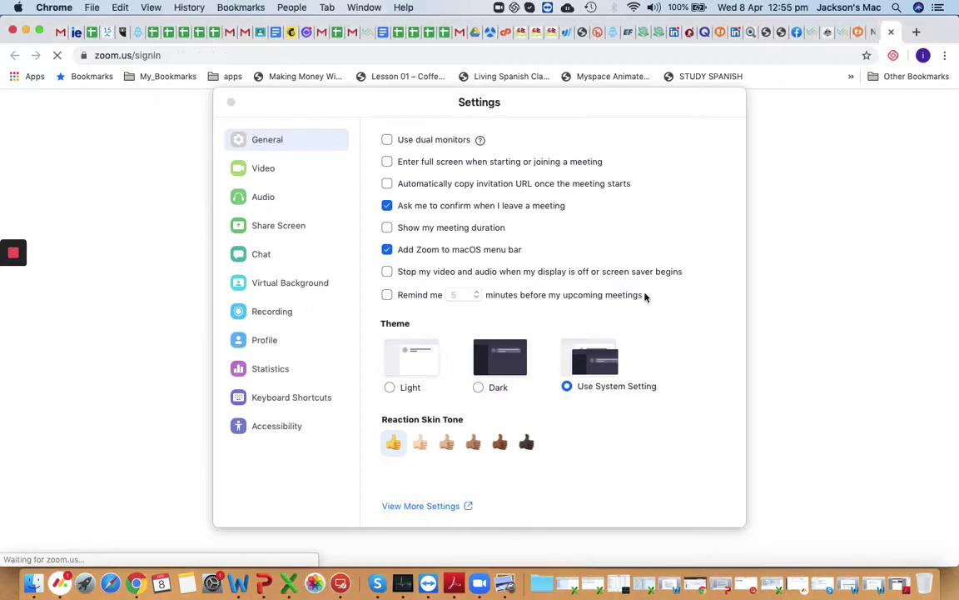
left_click(231, 103)
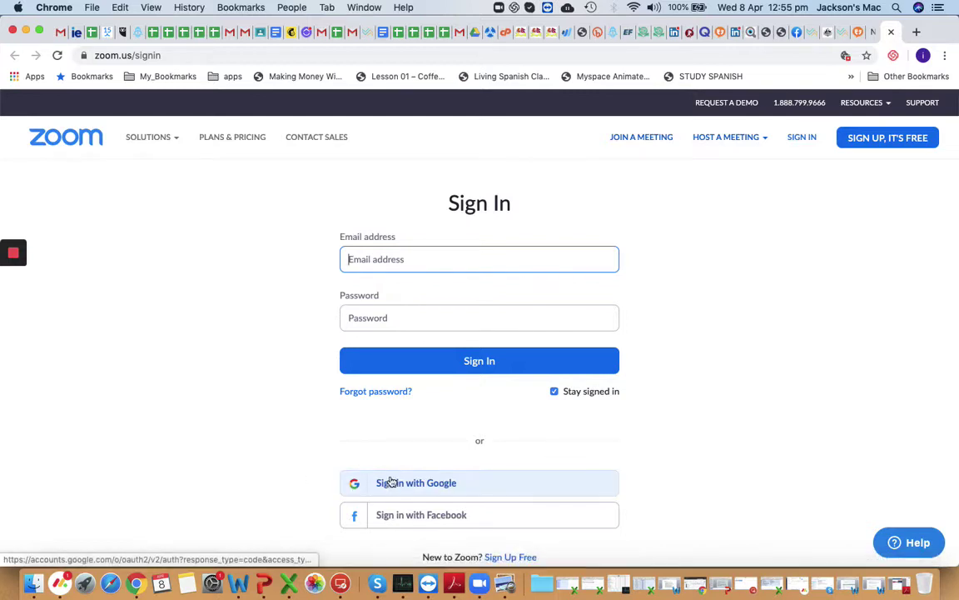
mouse_move(14, 250)
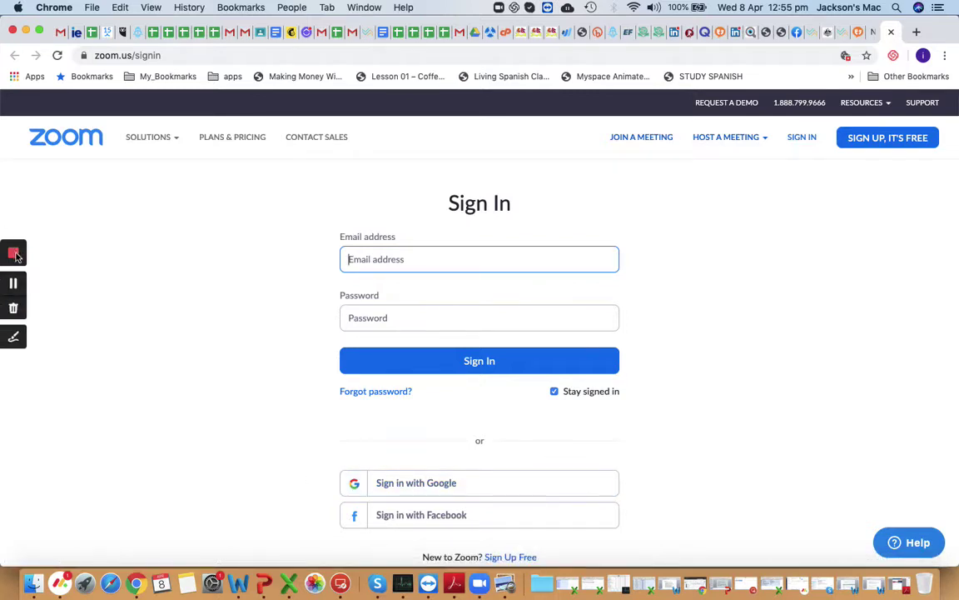
left_click(15, 284)
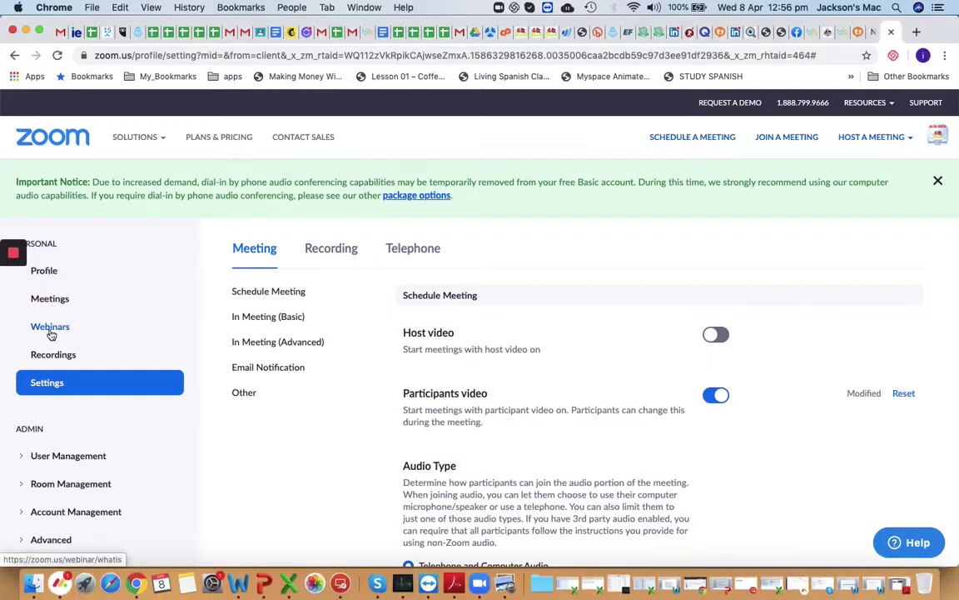
Step: Turn on Host video under Schedule Meeting in the web portal's Meeting settings
left_click(47, 384)
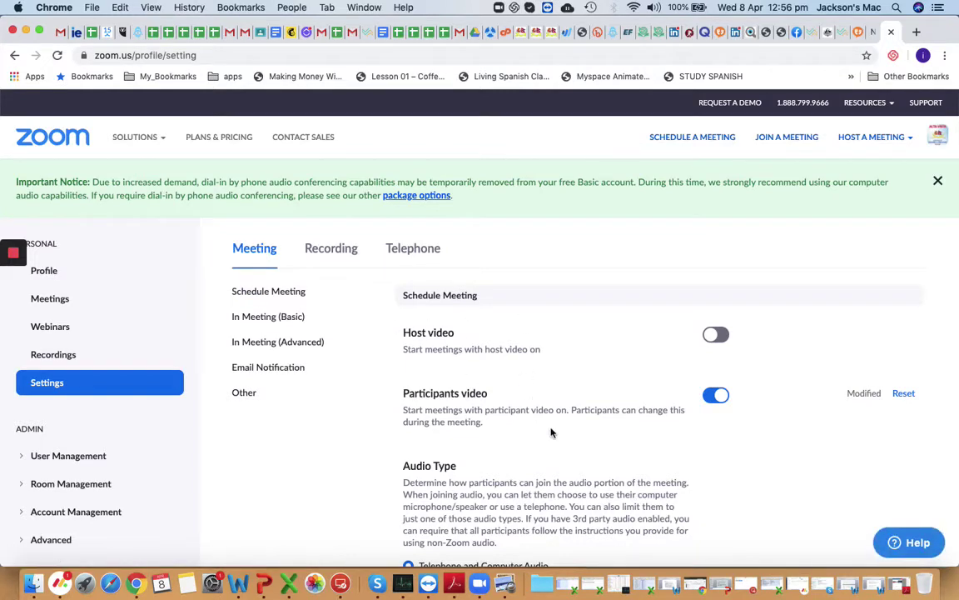
left_click(718, 336)
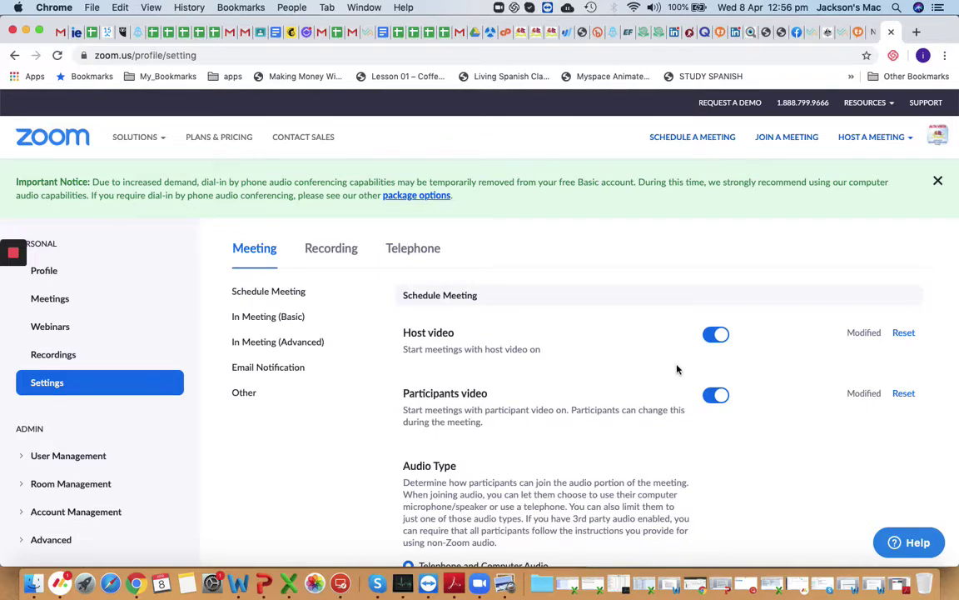
scroll(677, 369, "down", 2)
Step: Set the Audio Type to Computer Audio only and save it
scroll(676, 360, "down", 1)
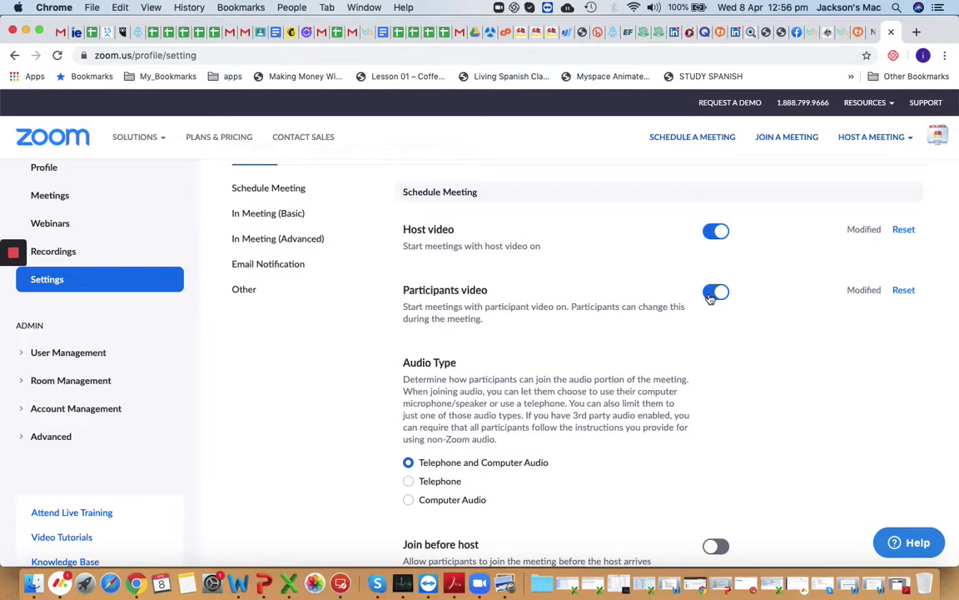
scroll(612, 334, "down", 5)
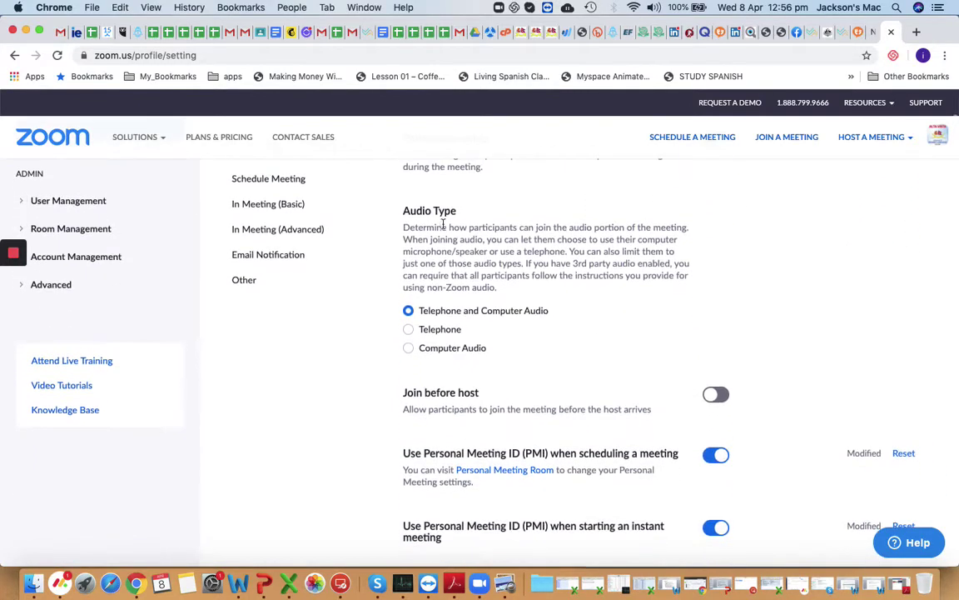
left_click(408, 349)
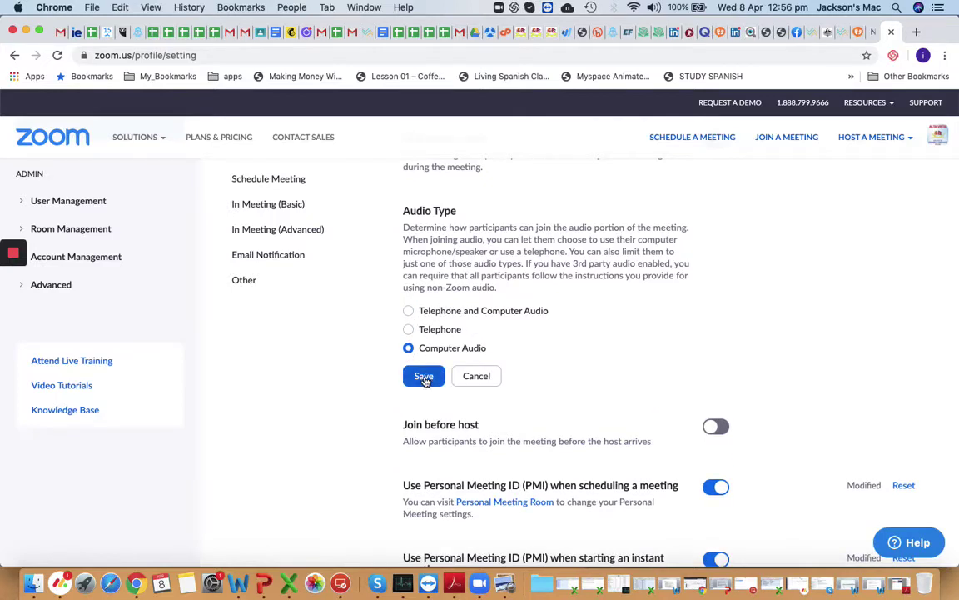
left_click(422, 376)
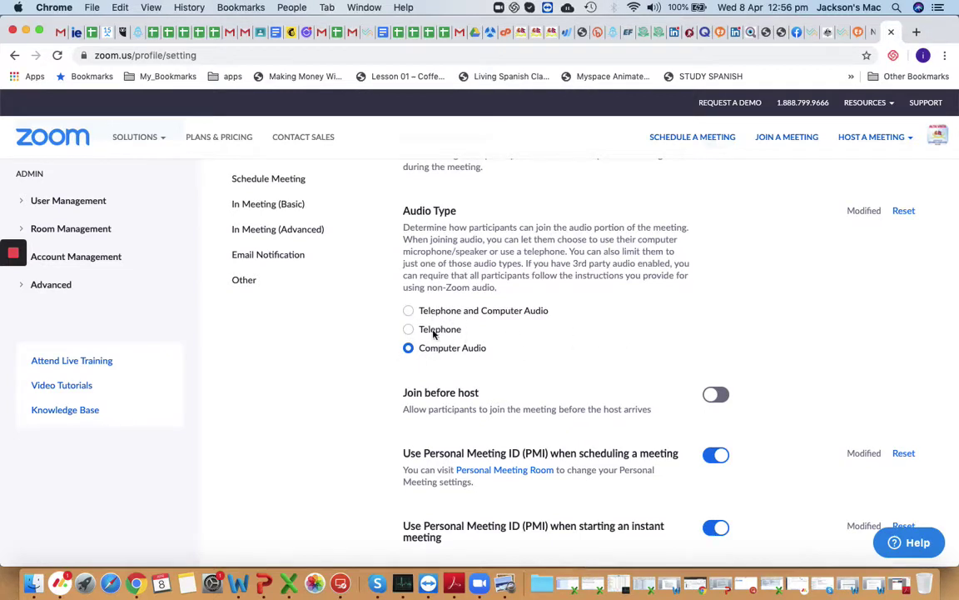
scroll(663, 326, "down", 3)
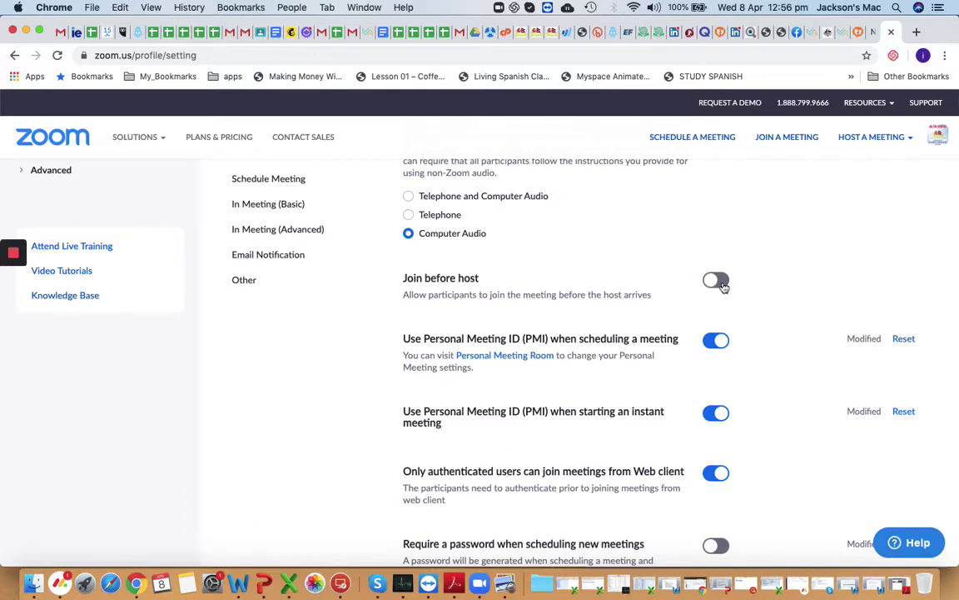
scroll(527, 307, "down", 3)
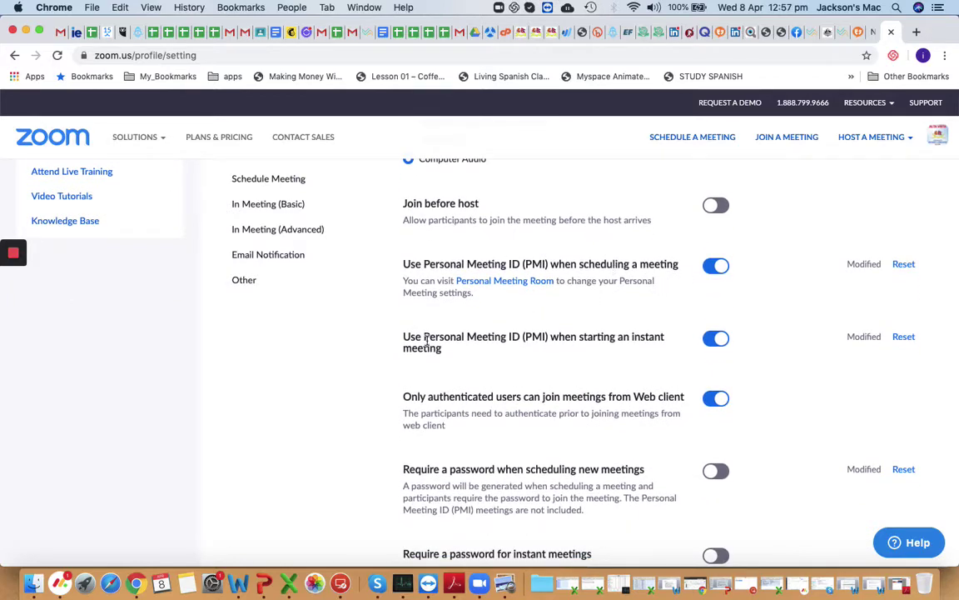
Step: Highlight the word 'password' in the scheduling and instant meeting password options
scroll(477, 348, "down", 3)
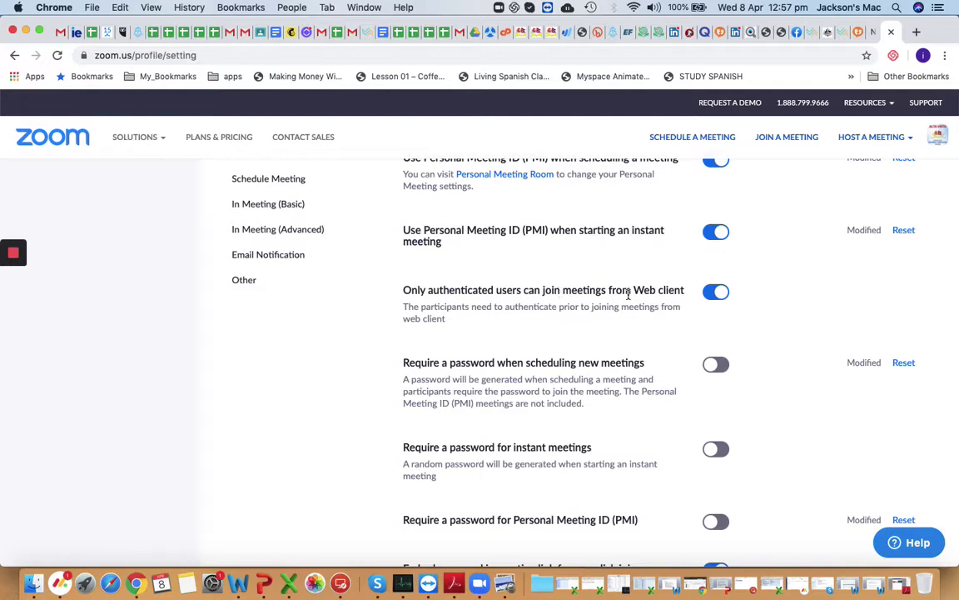
scroll(563, 374, "down", 3)
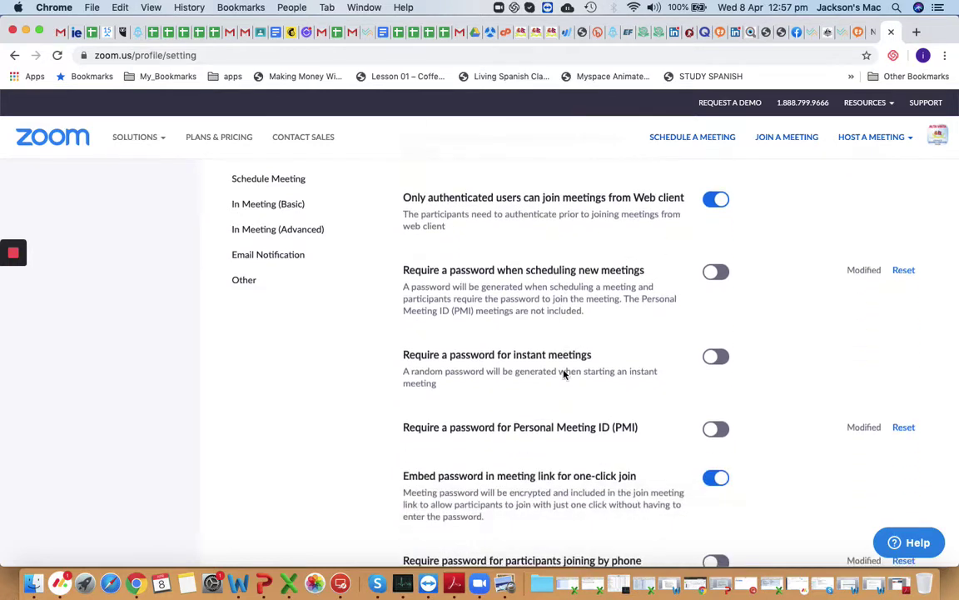
left_click_drag(451, 271, 497, 272)
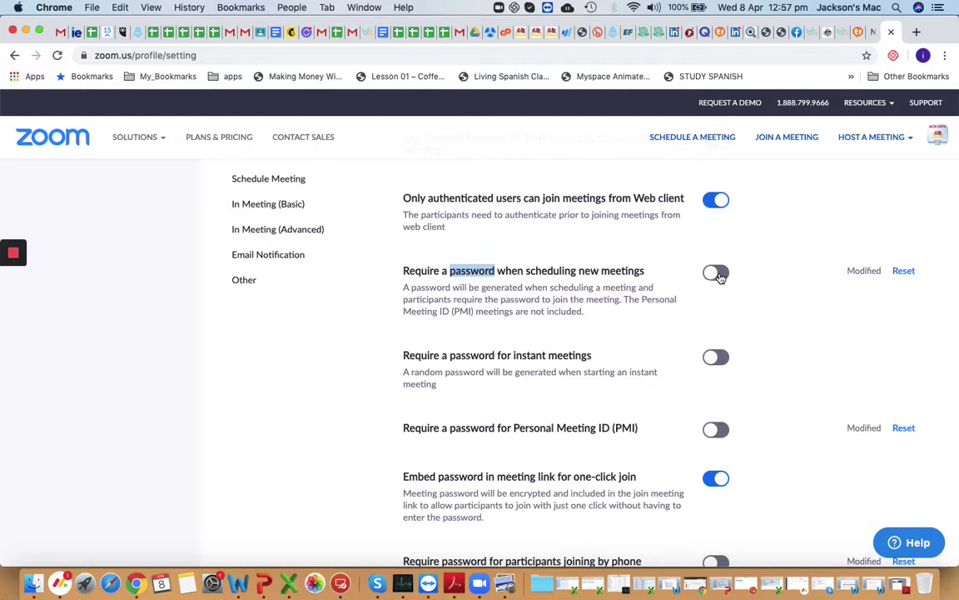
double_click(450, 355)
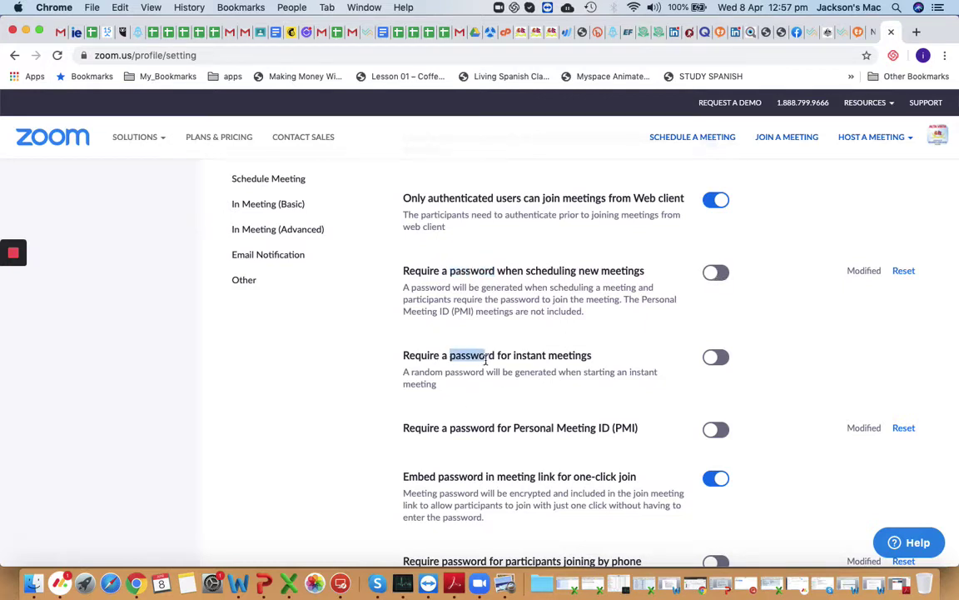
Step: Switch off 'Embed password in meeting link for one-click join'
scroll(513, 414, "down", 1)
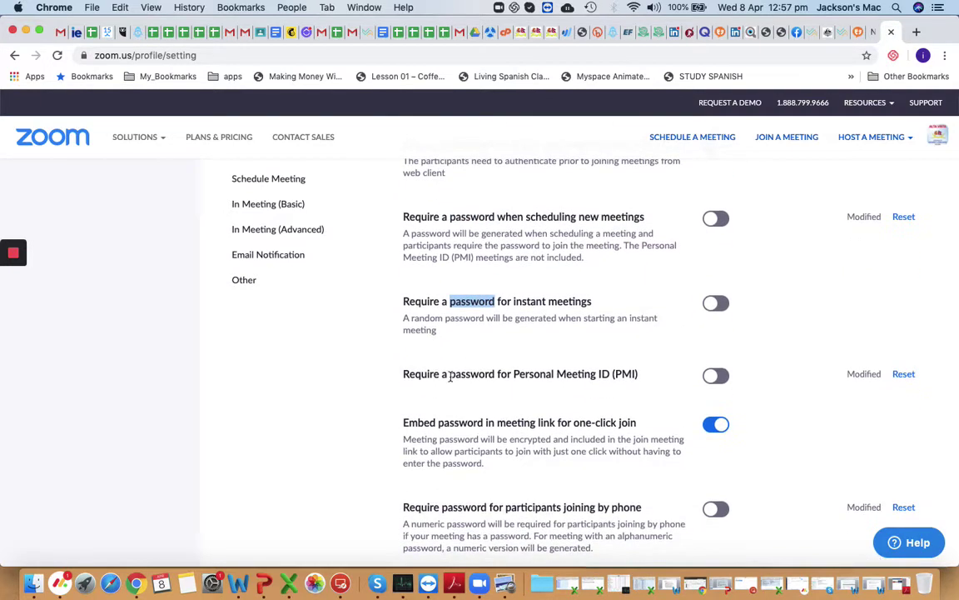
scroll(524, 373, "down", 2)
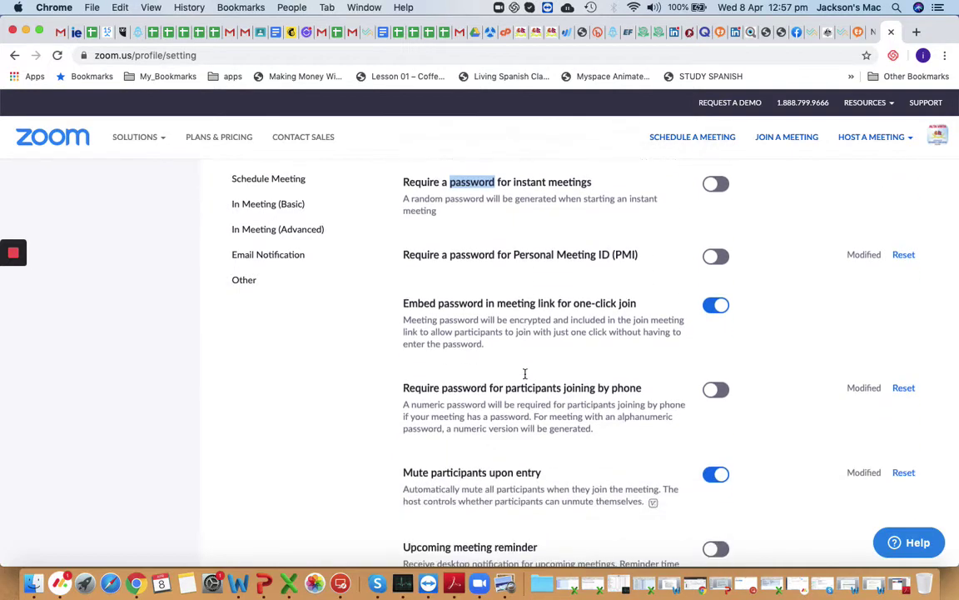
left_click(718, 306)
scroll(439, 391, "down", 2)
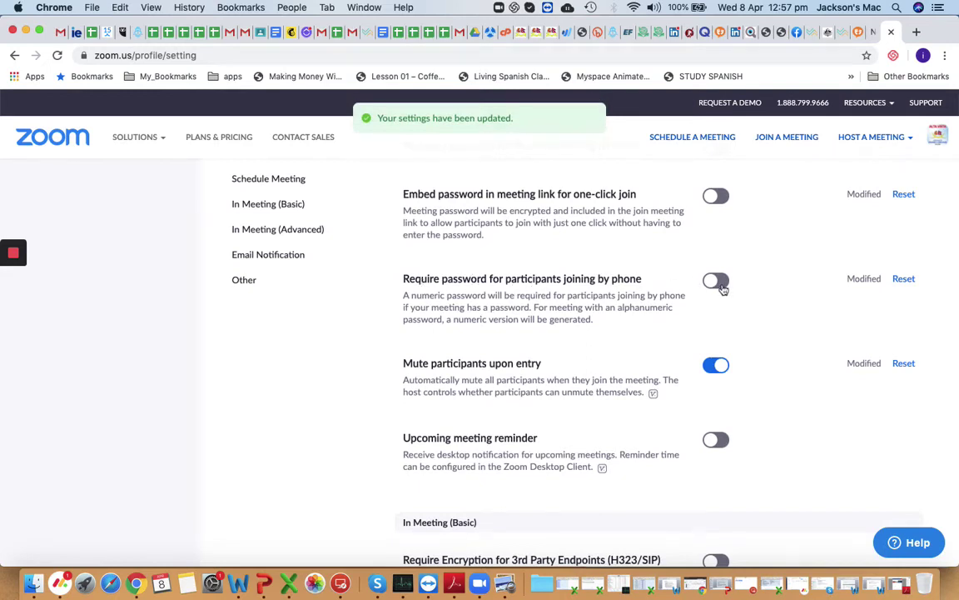
scroll(490, 349, "down", 2)
scroll(481, 249, "up", 3)
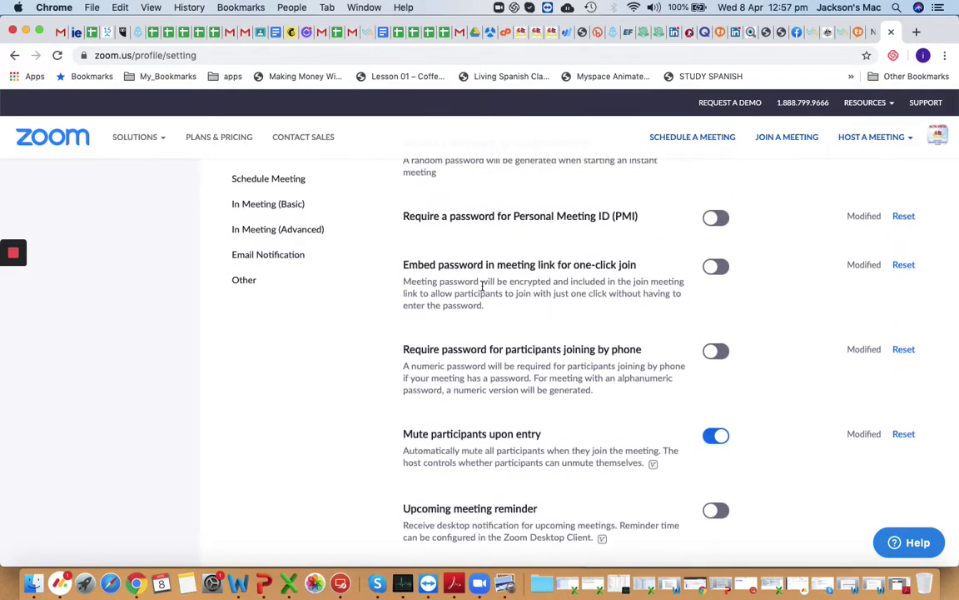
scroll(482, 378, "down", 4)
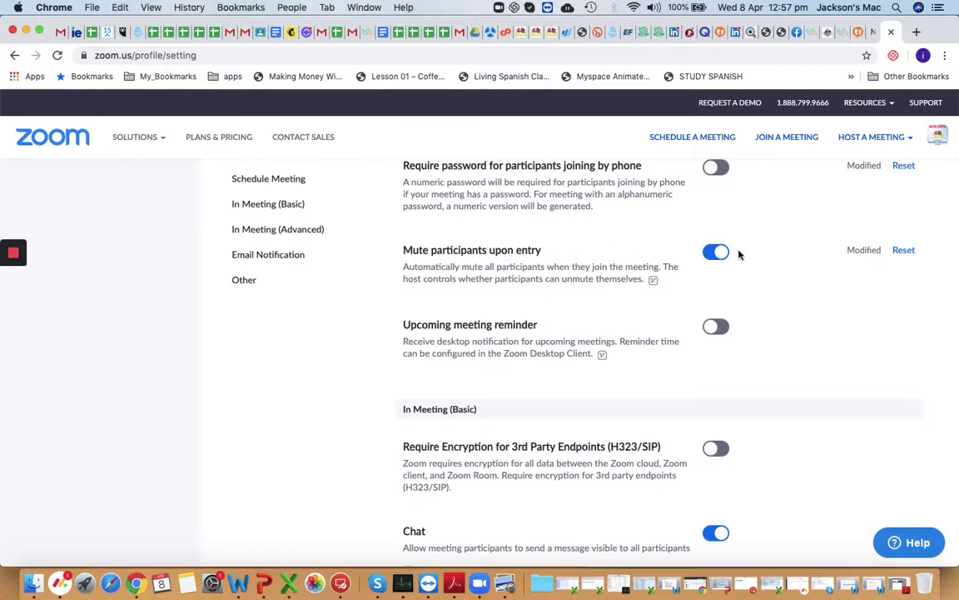
scroll(547, 278, "down", 2)
scroll(547, 278, "down", 1)
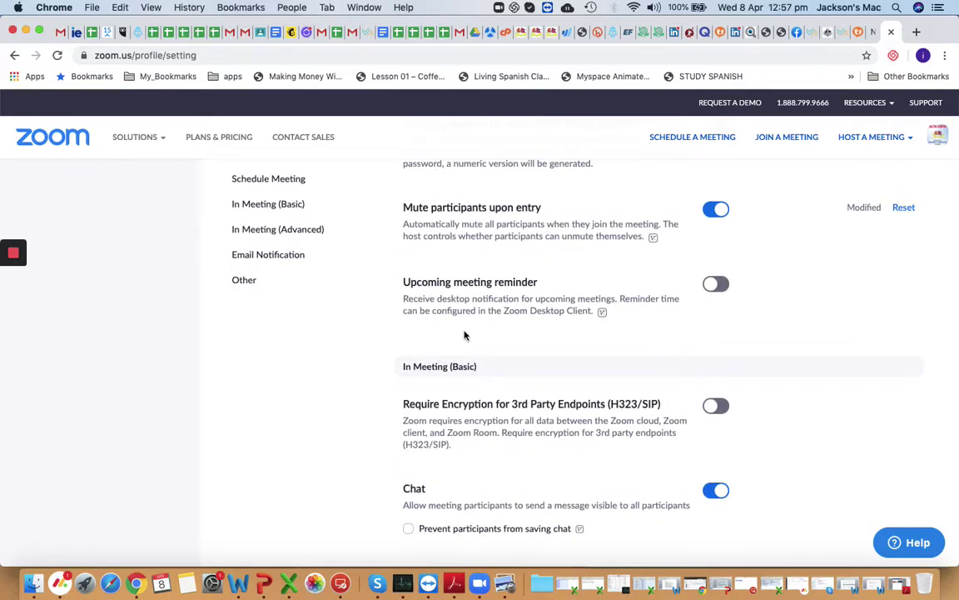
scroll(465, 335, "down", 5)
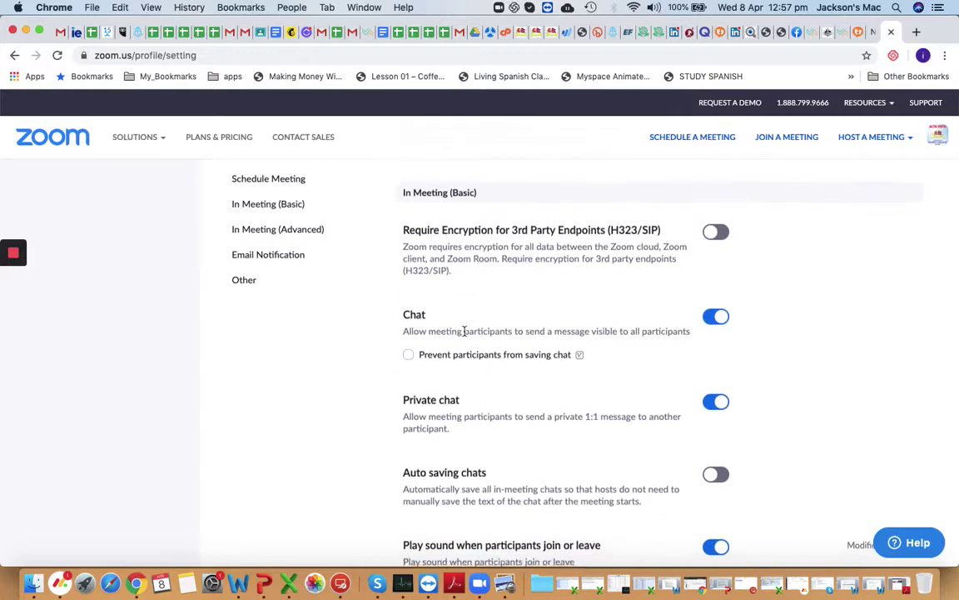
scroll(463, 333, "down", 2)
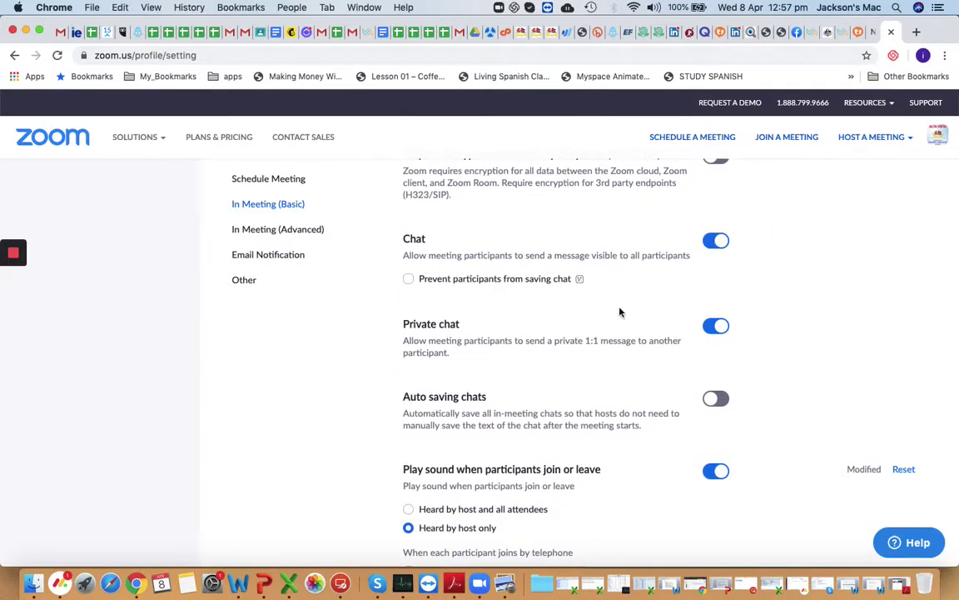
scroll(620, 312, "down", 2)
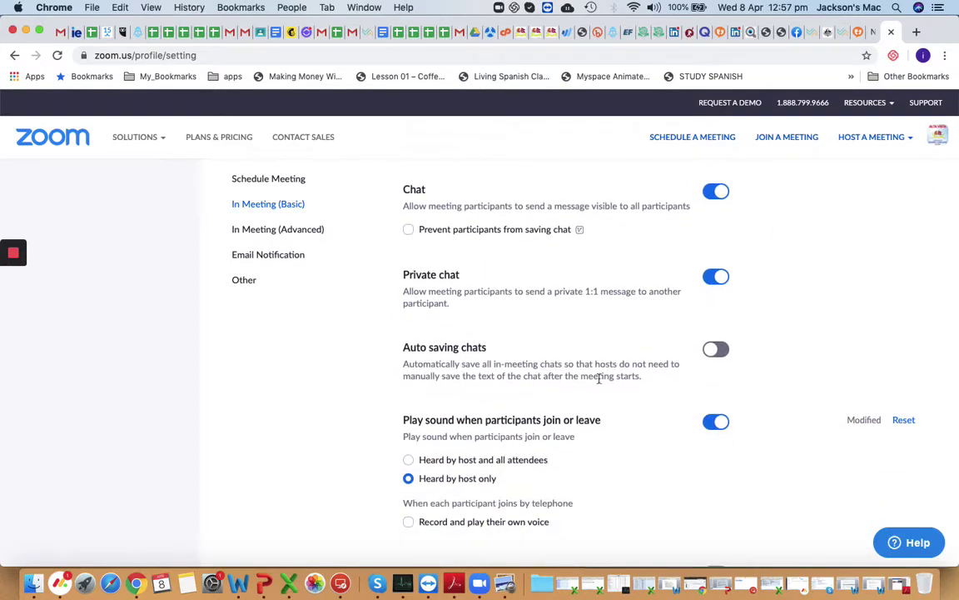
scroll(574, 367, "down", 2)
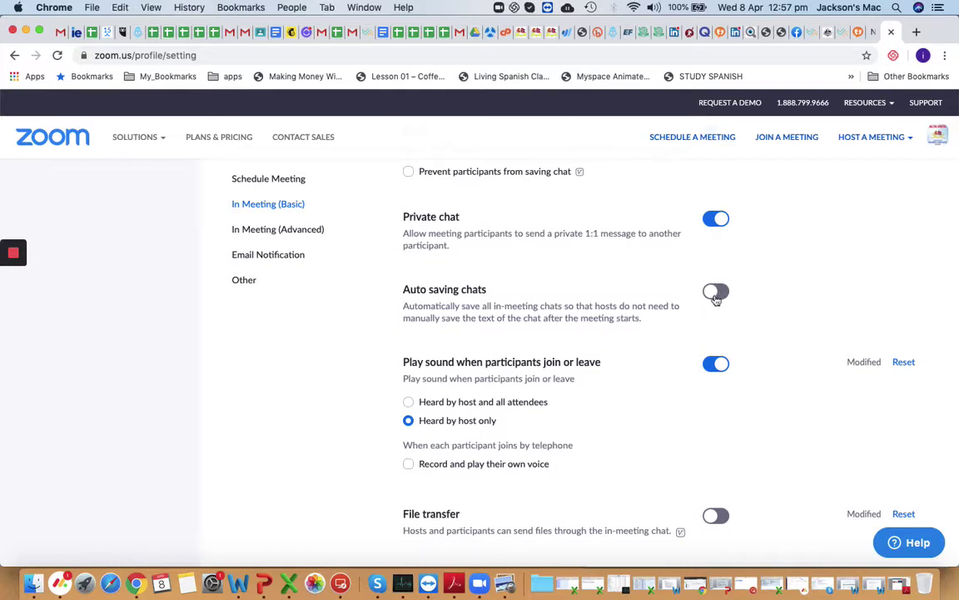
scroll(554, 373, "down", 2)
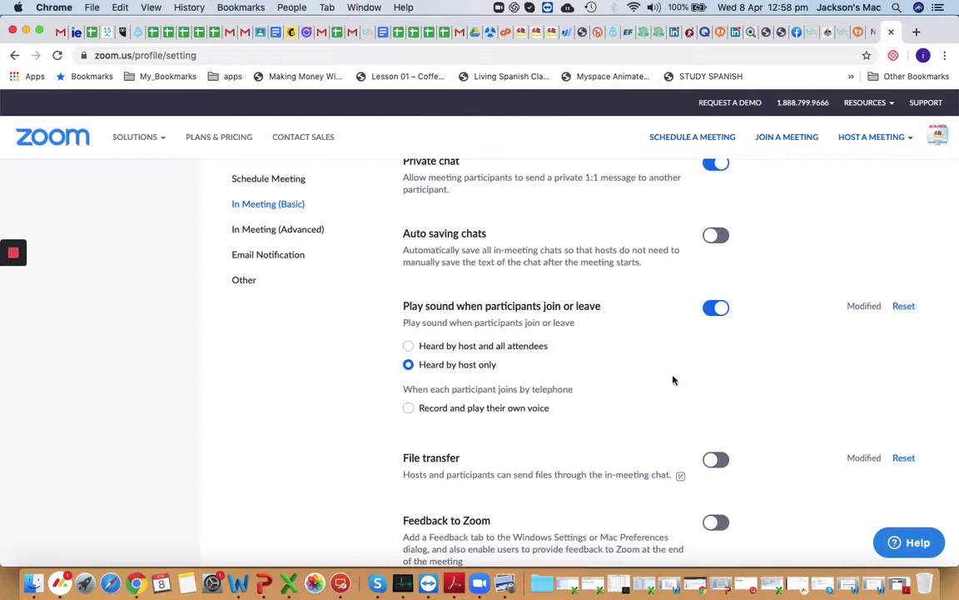
scroll(629, 398, "down", 4)
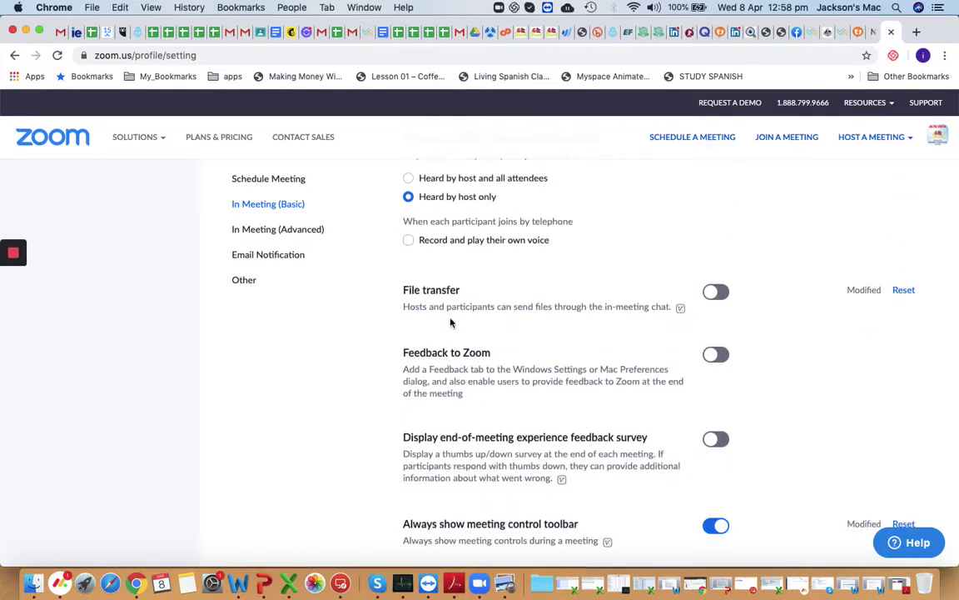
left_click(721, 296)
left_click(719, 298)
Step: Toggle 'Always show meeting control toolbar' off and then back on
scroll(604, 326, "down", 3)
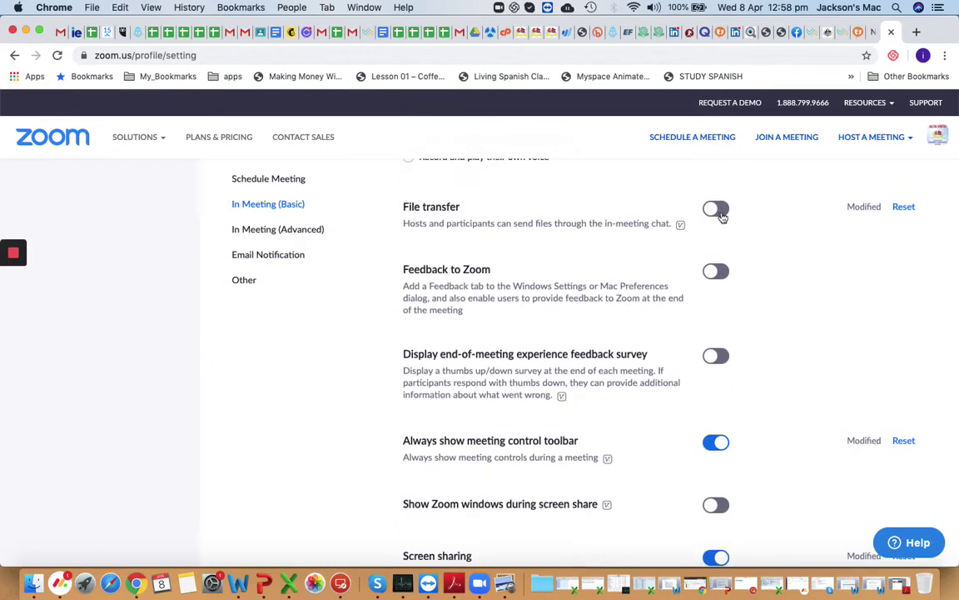
scroll(548, 270, "down", 1)
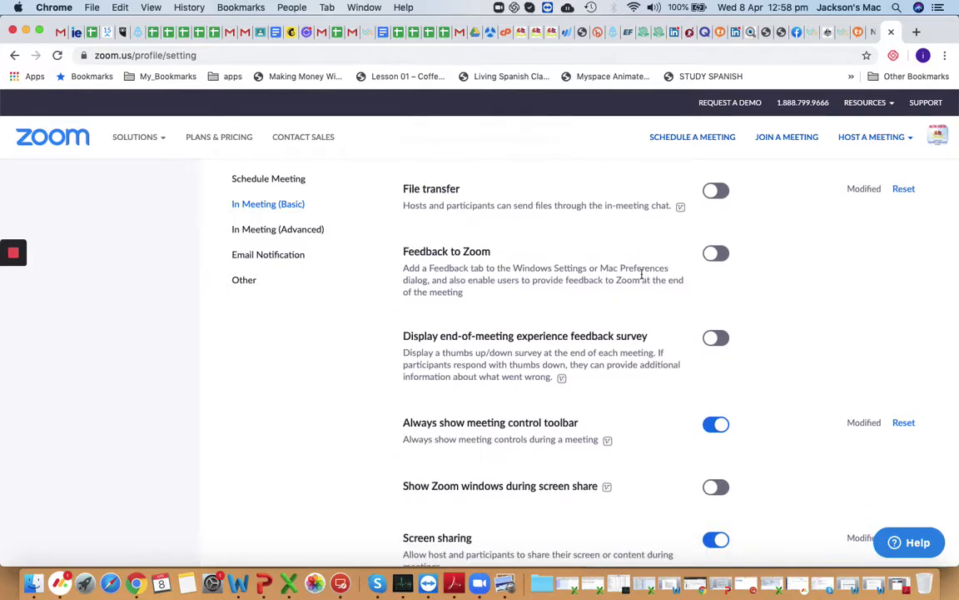
scroll(511, 323, "down", 2)
scroll(512, 323, "down", 2)
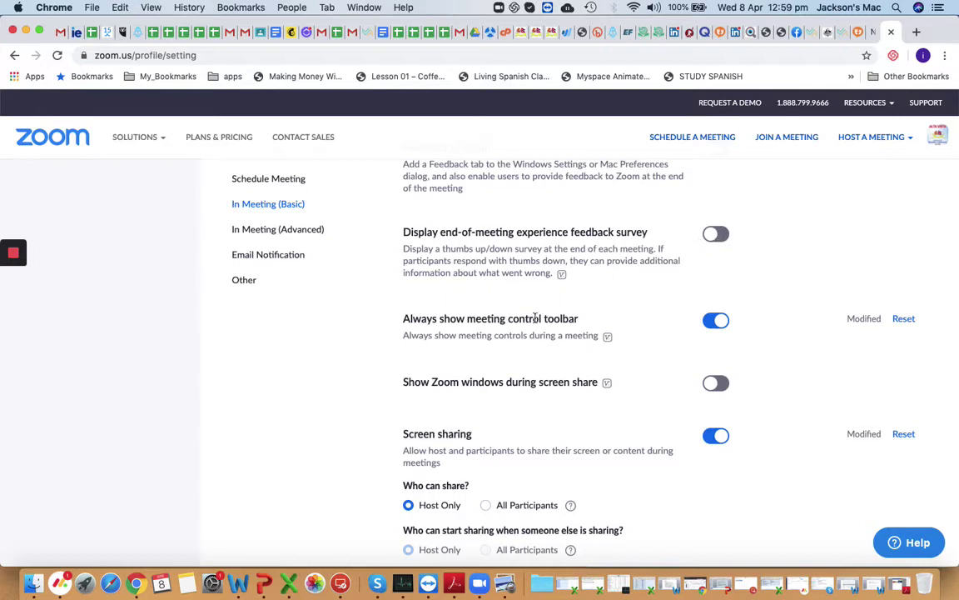
scroll(487, 281, "down", 2)
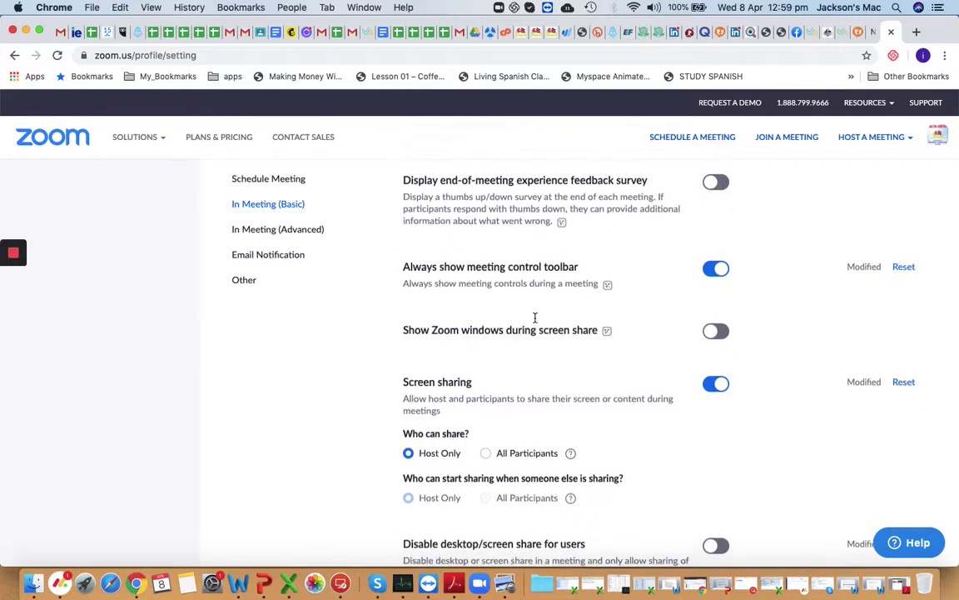
left_click(714, 277)
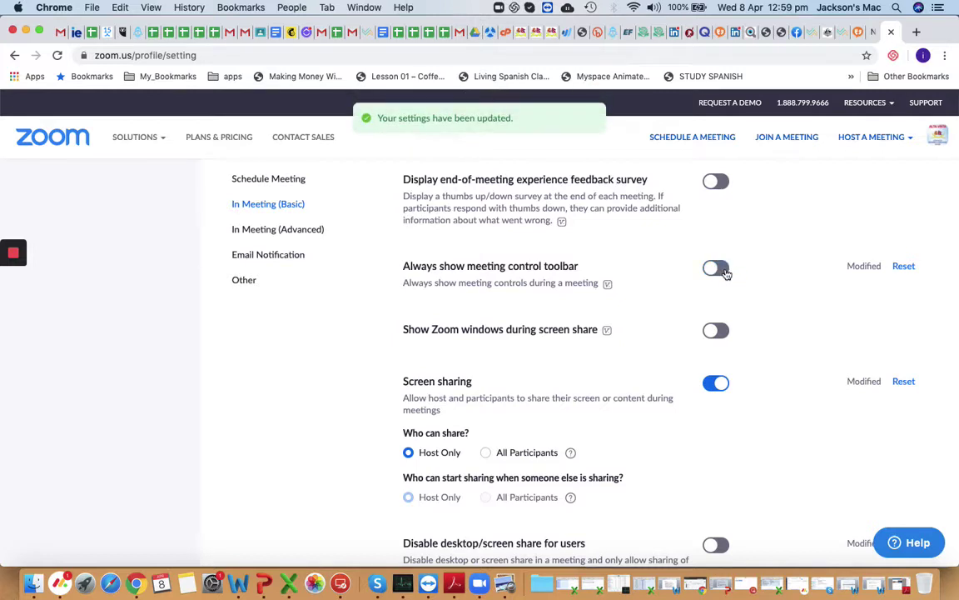
scroll(726, 273, "down", 4)
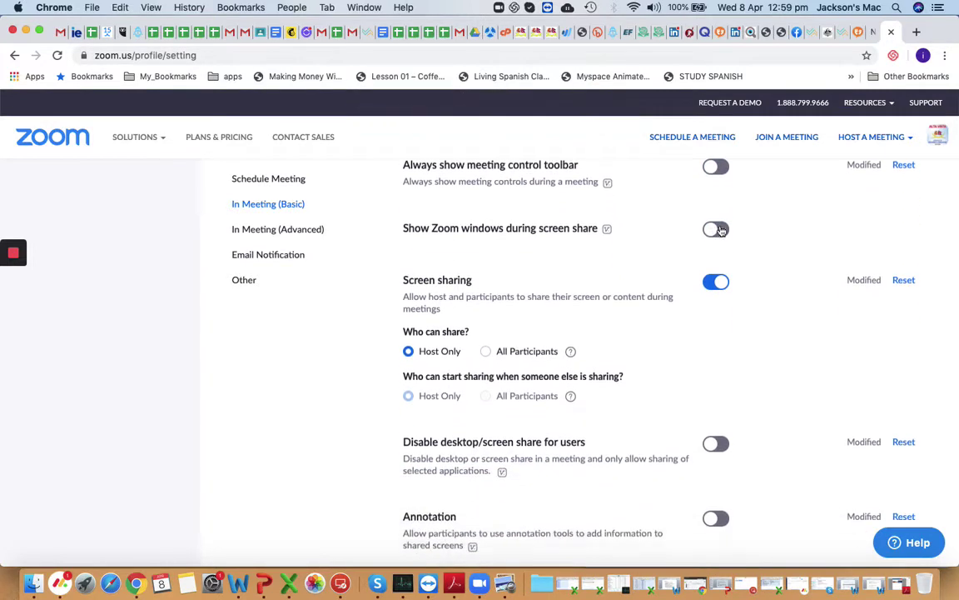
scroll(721, 208, "up", 1)
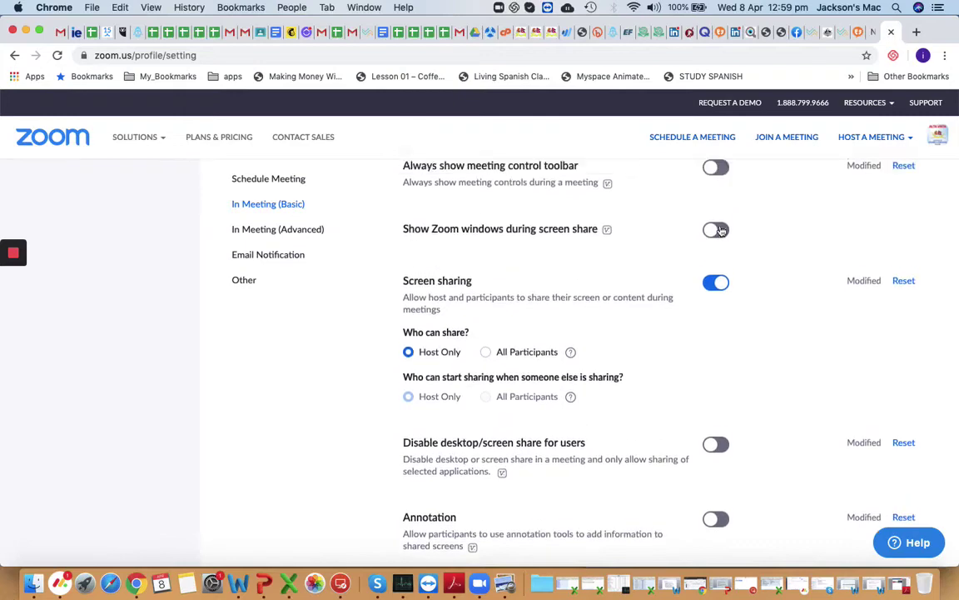
left_click(714, 172)
Step: Switch on 'Show Zoom windows during screen share'
scroll(600, 252, "down", 1)
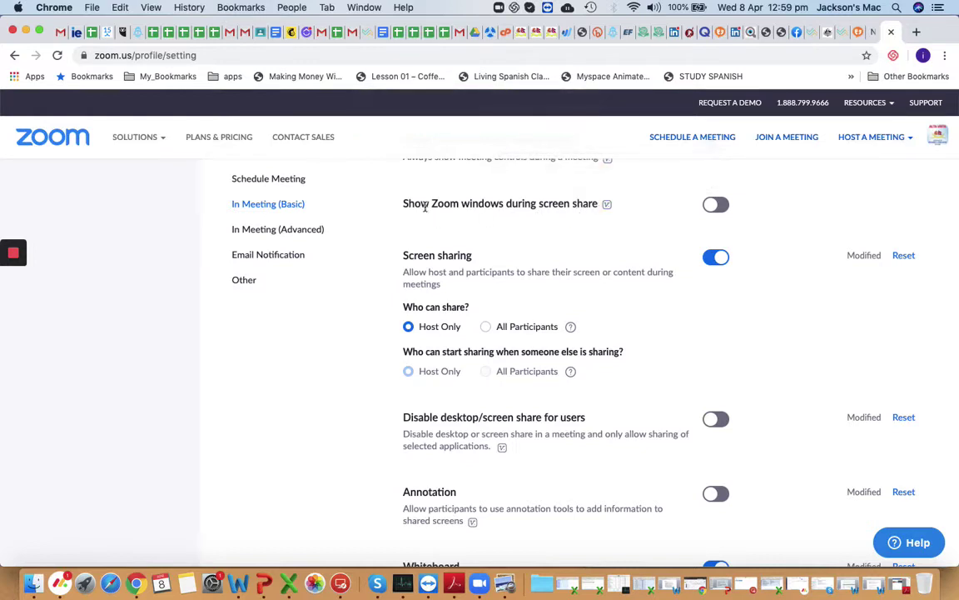
left_click(718, 205)
scroll(505, 271, "down", 2)
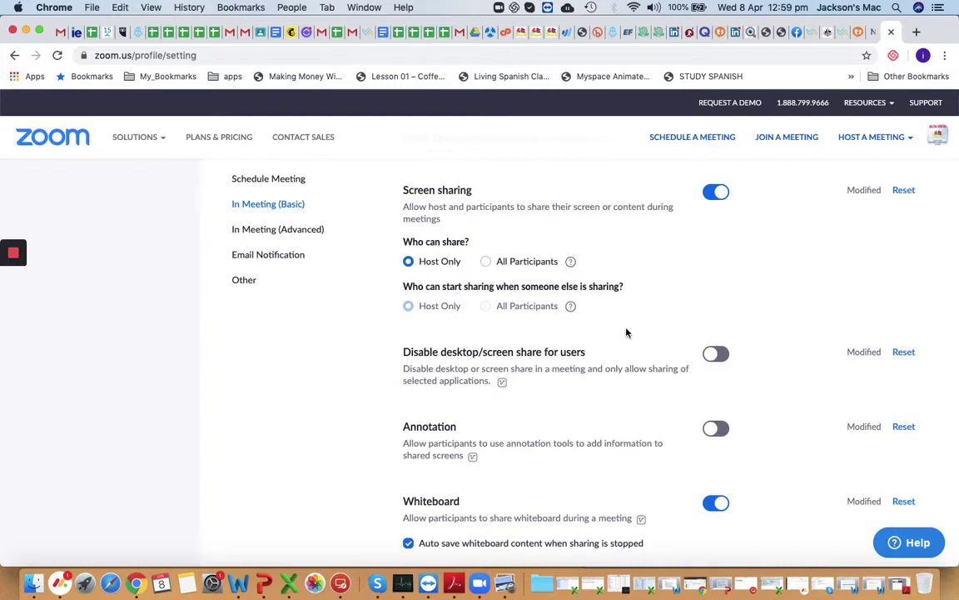
Step: Switch on the 'Disable desktop/screen share for users' toggle
scroll(627, 332, "down", 1)
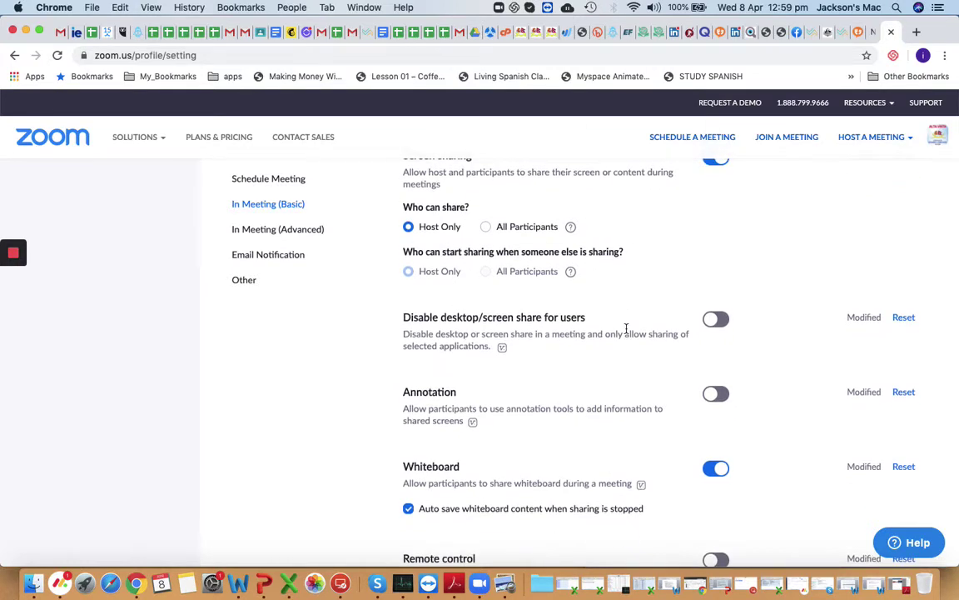
scroll(670, 251, "down", 4)
scroll(671, 251, "up", 3)
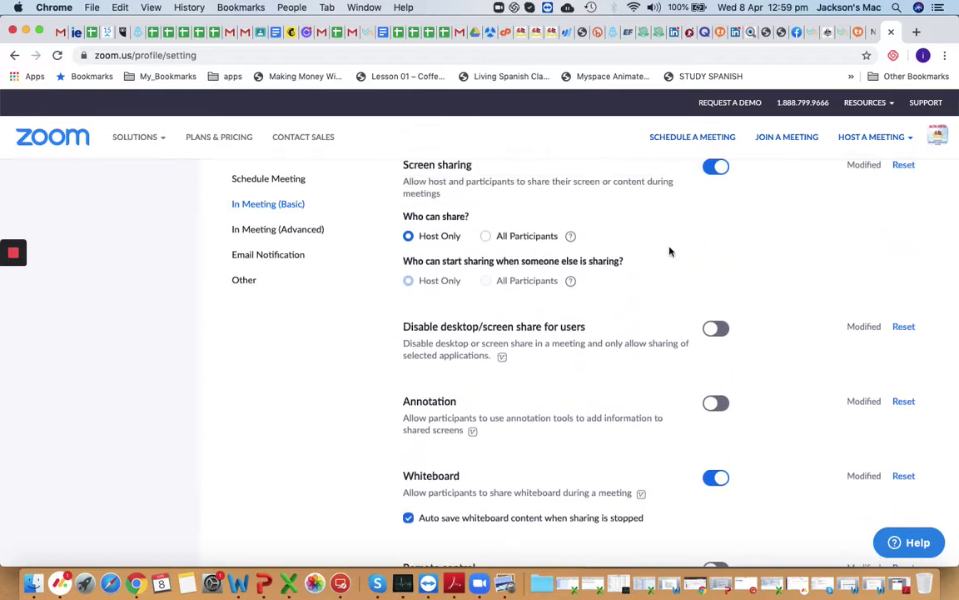
scroll(621, 280, "down", 3)
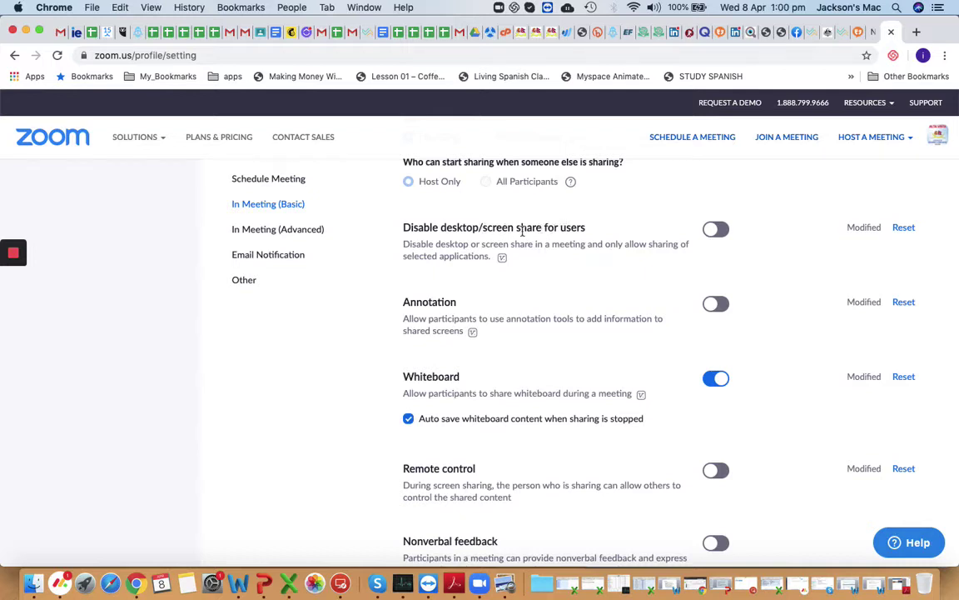
scroll(586, 236, "up", 2)
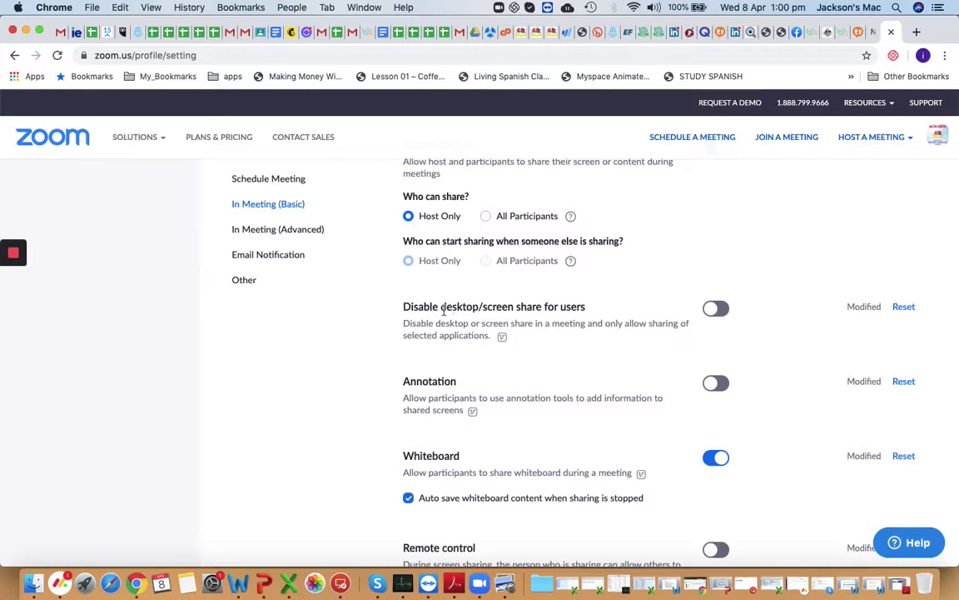
scroll(605, 333, "down", 1)
scroll(604, 333, "down", 1)
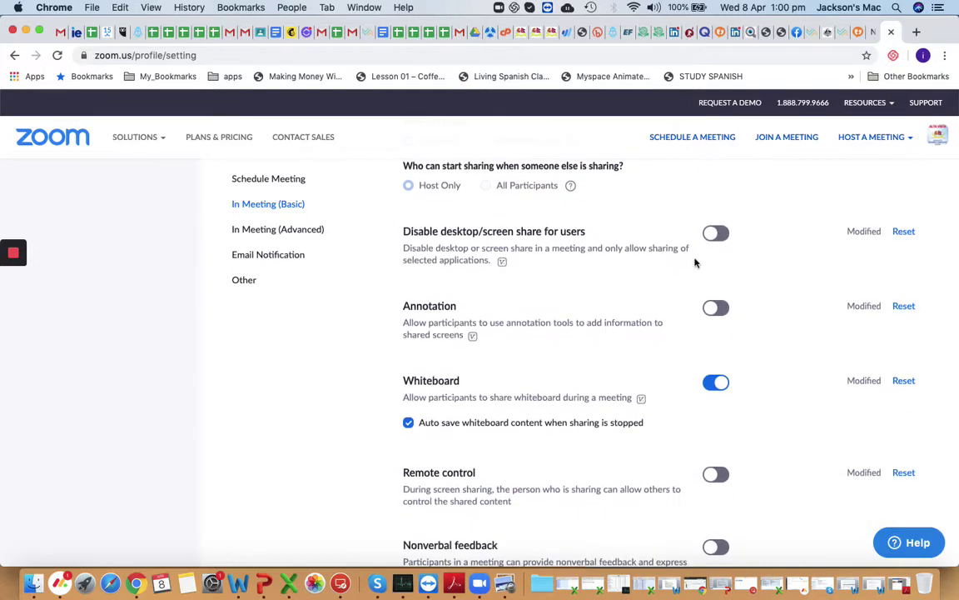
left_click(722, 238)
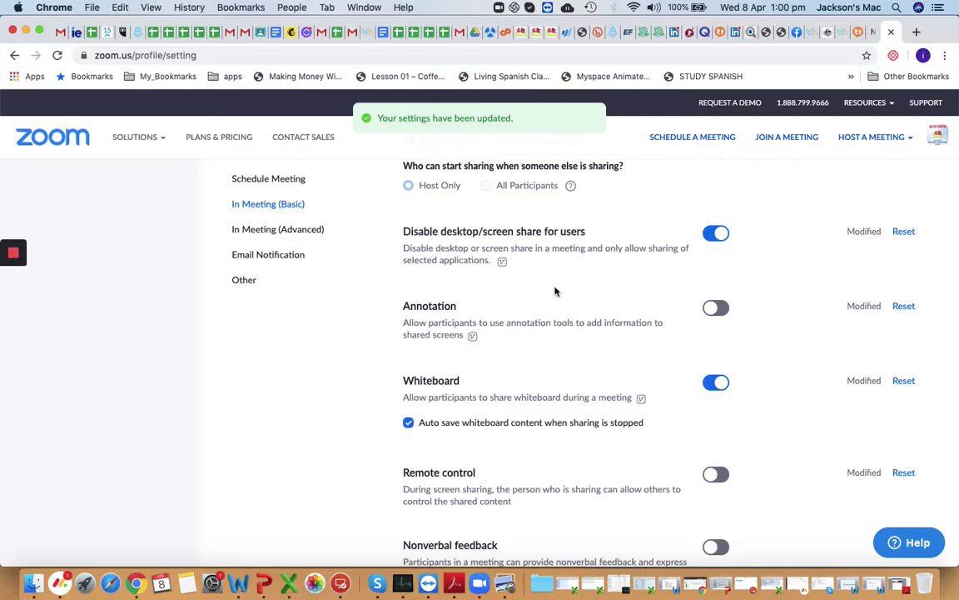
scroll(554, 290, "down", 2)
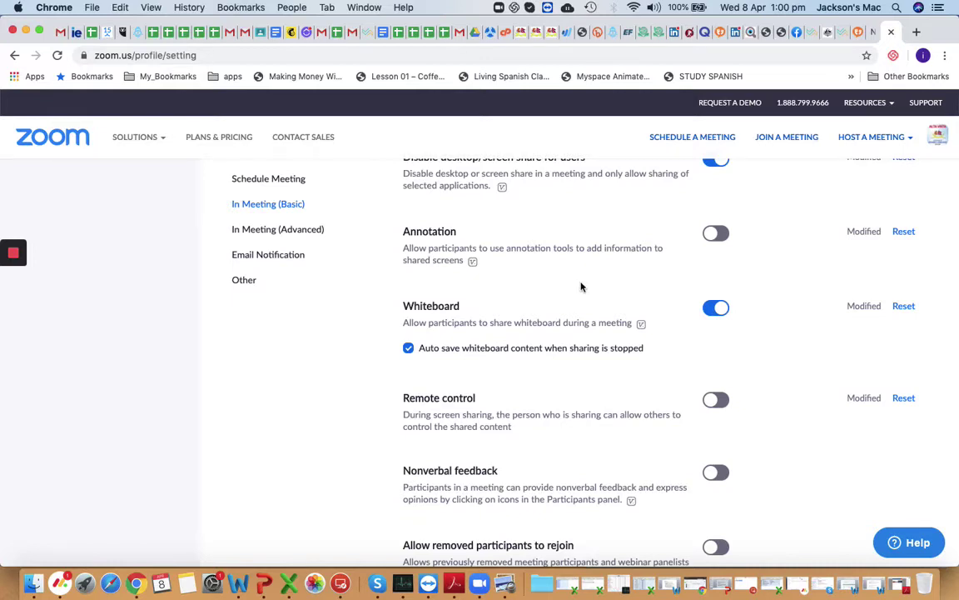
scroll(582, 286, "down", 2)
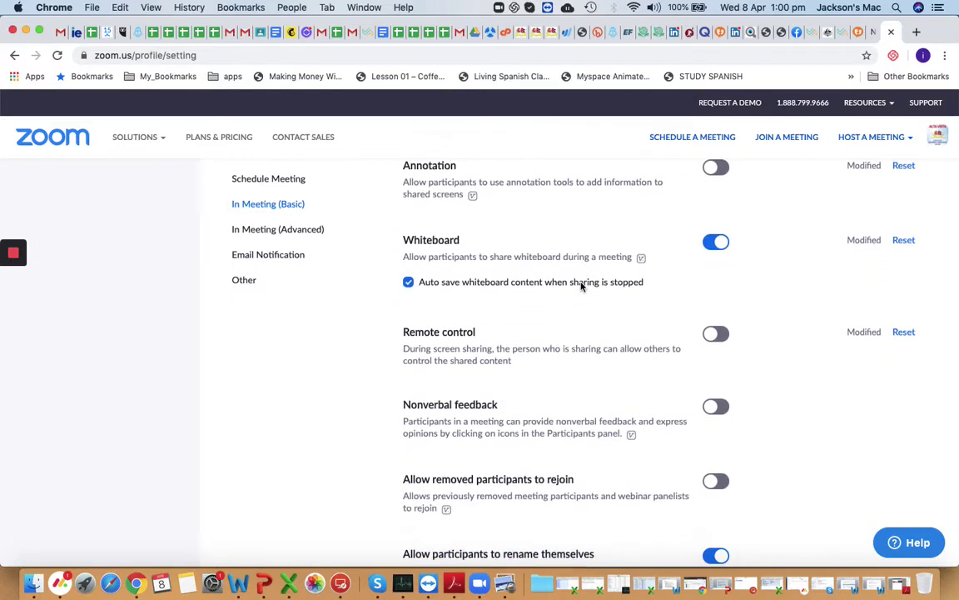
scroll(581, 287, "down", 2)
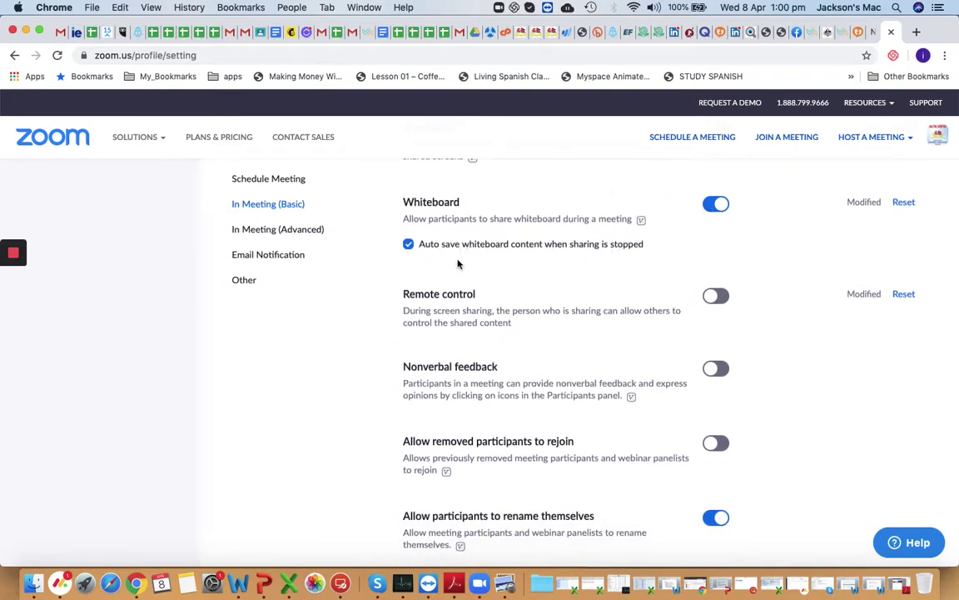
left_click(408, 244)
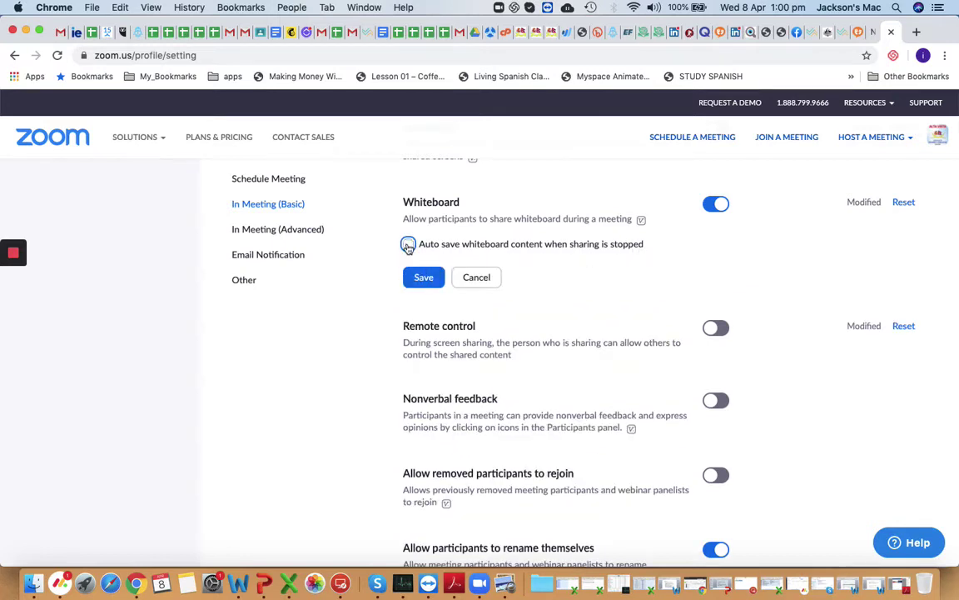
left_click(408, 245)
scroll(570, 273, "down", 3)
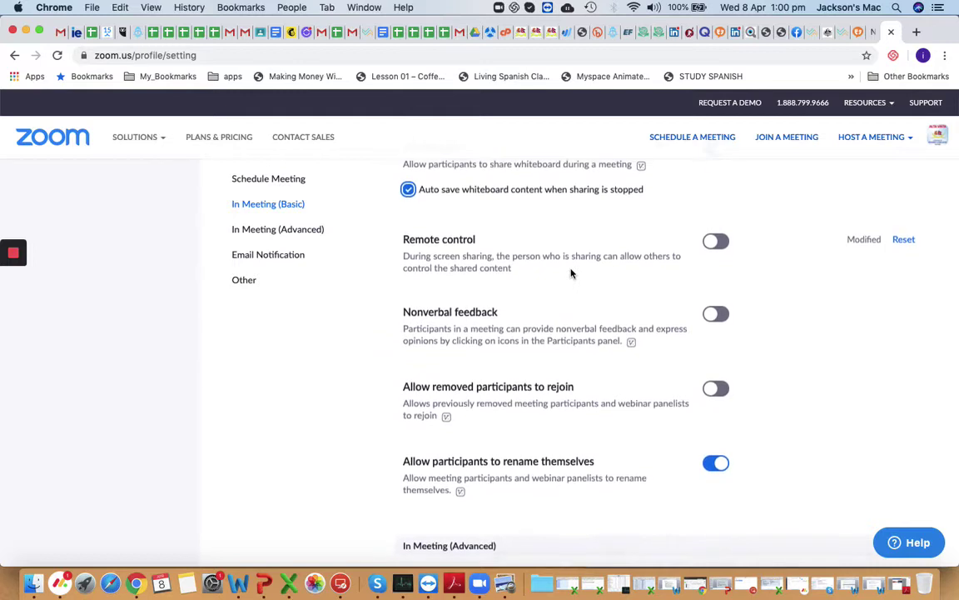
scroll(698, 251, "down", 2)
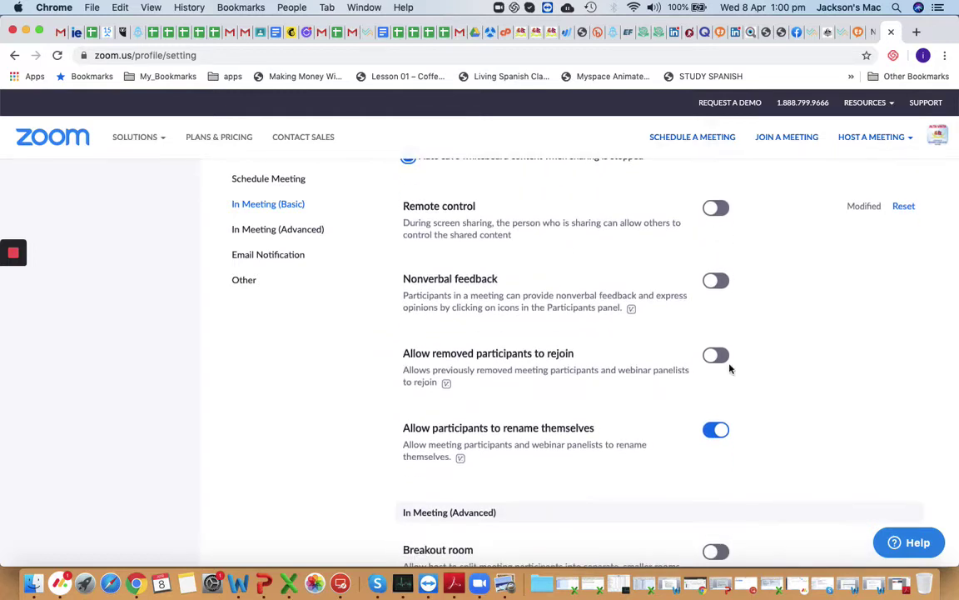
scroll(707, 379, "down", 3)
scroll(689, 392, "down", 1)
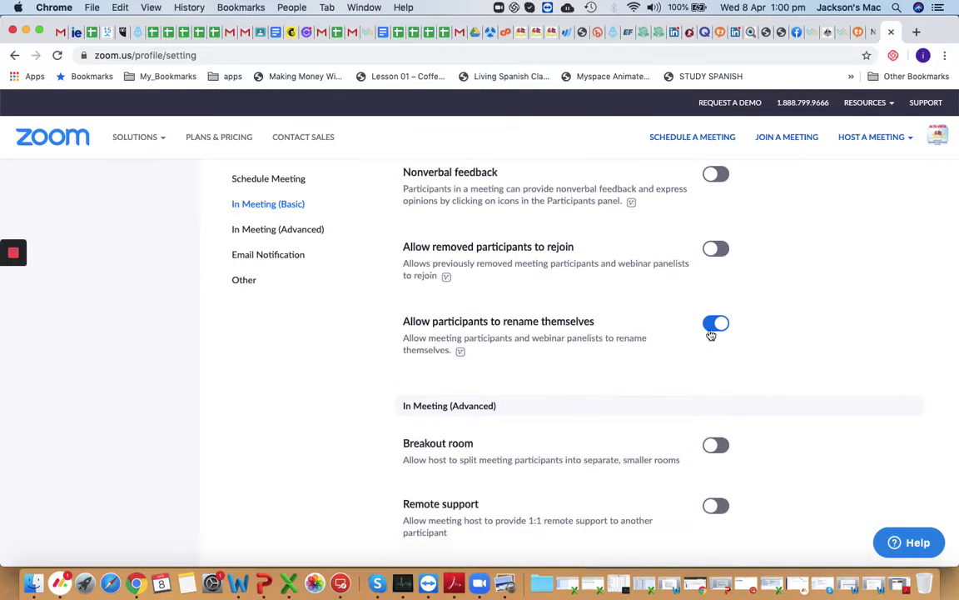
double_click(505, 322)
left_click(561, 334)
left_click_drag(595, 326, 403, 322)
left_click(551, 332)
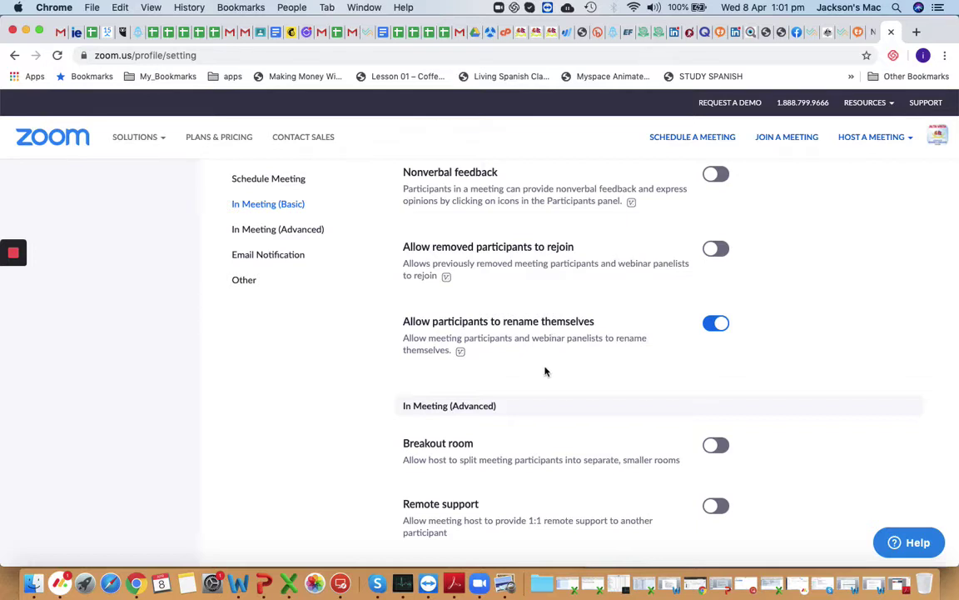
scroll(545, 372, "down", 5)
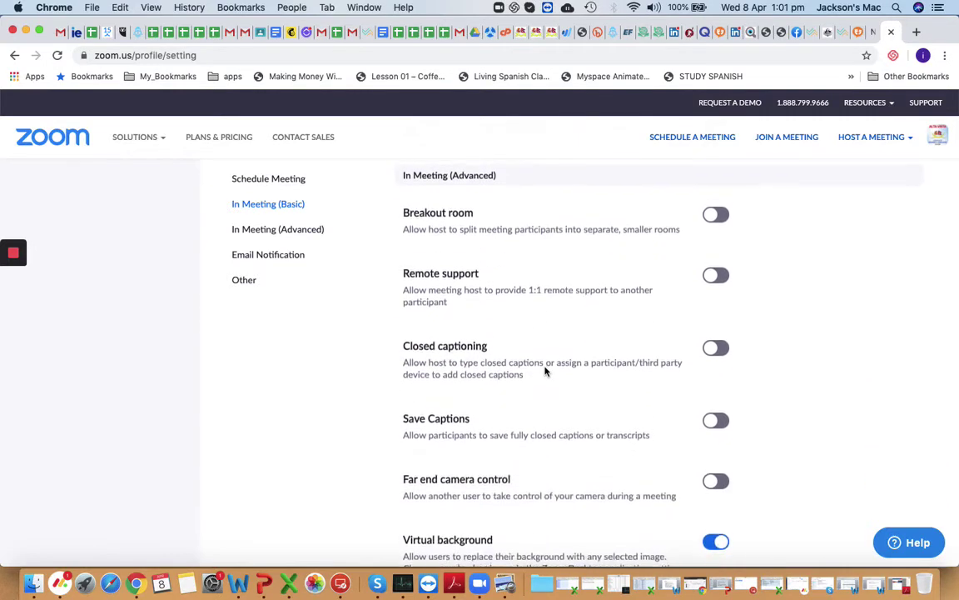
scroll(470, 446, "down", 4)
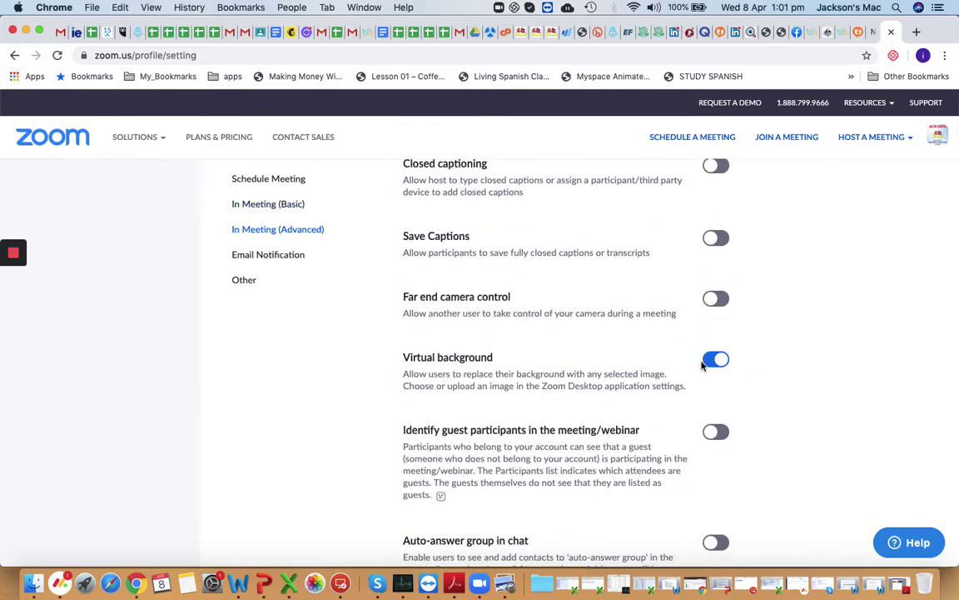
scroll(530, 403, "down", 5)
scroll(530, 402, "down", 7)
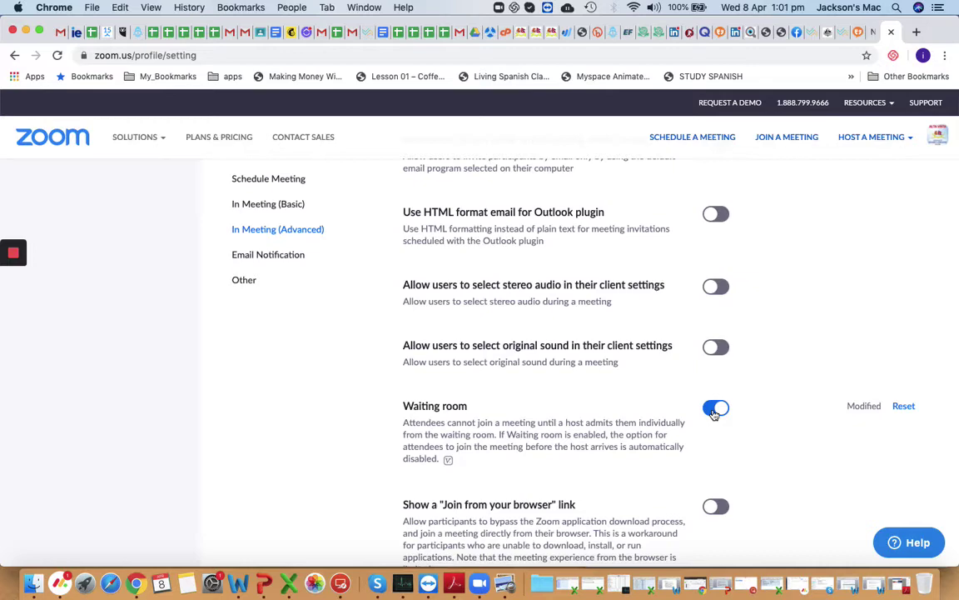
scroll(656, 428, "down", 5)
scroll(656, 430, "down", 6)
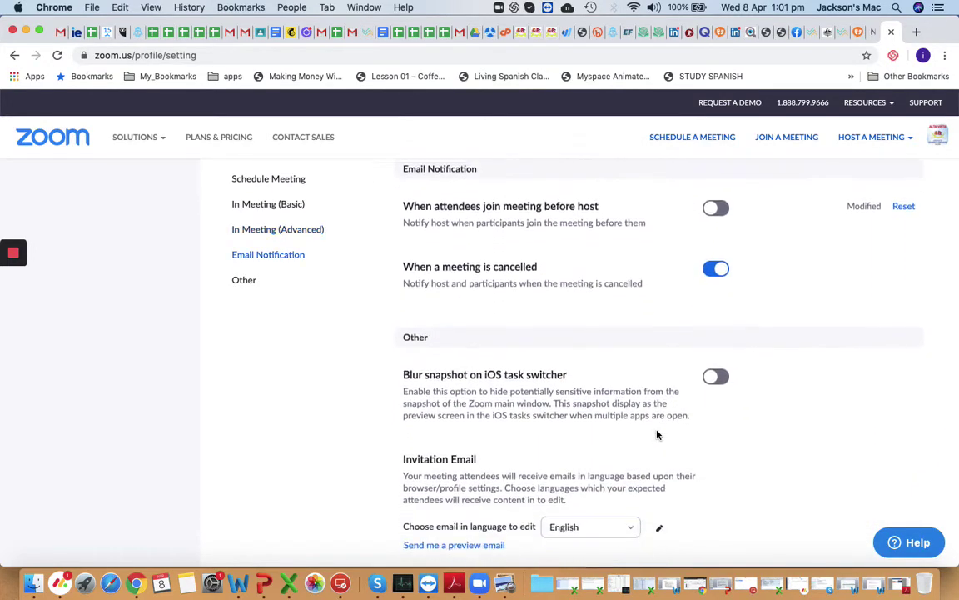
scroll(657, 432, "up", 1)
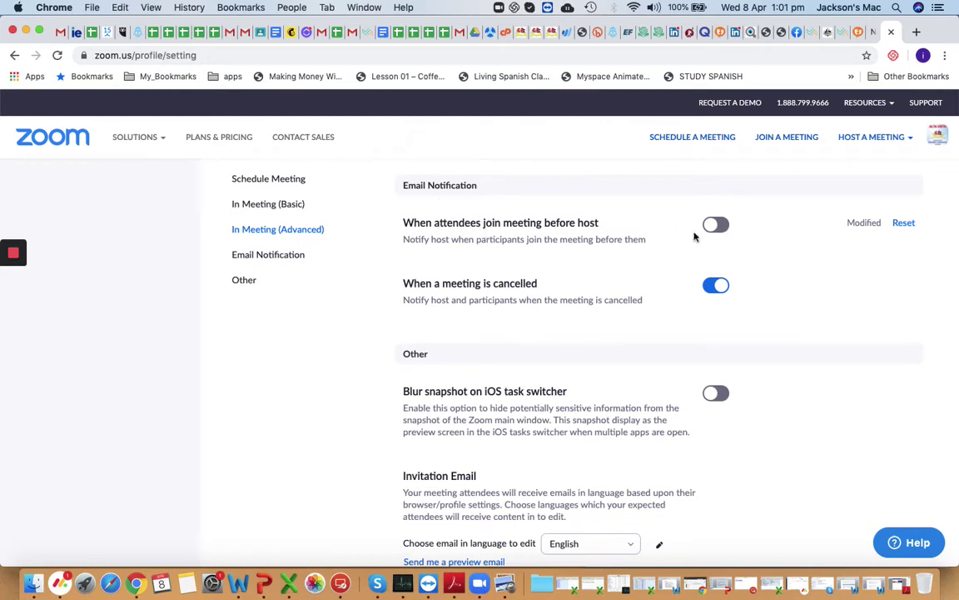
scroll(483, 249, "up", 2)
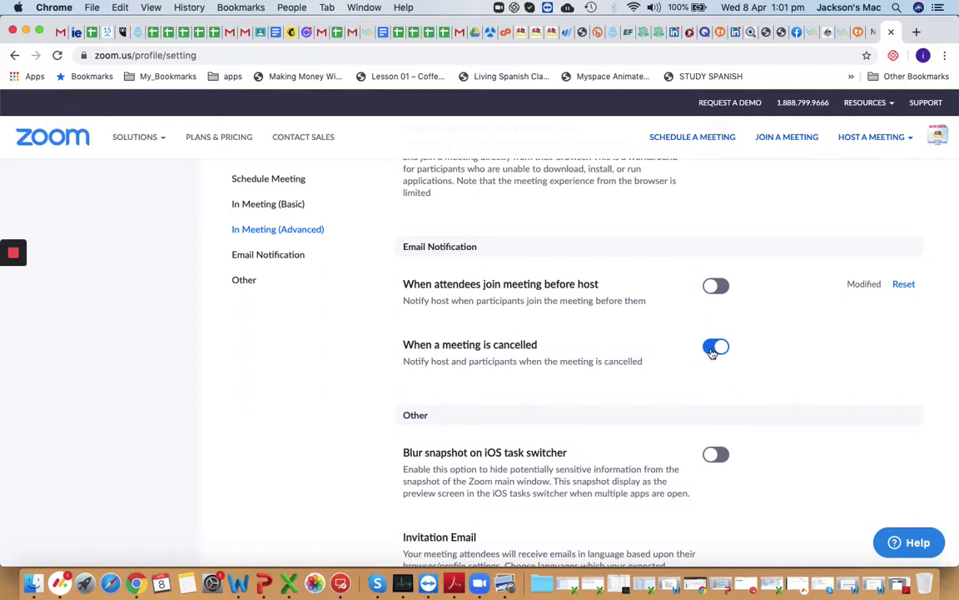
left_click_drag(432, 362, 518, 360)
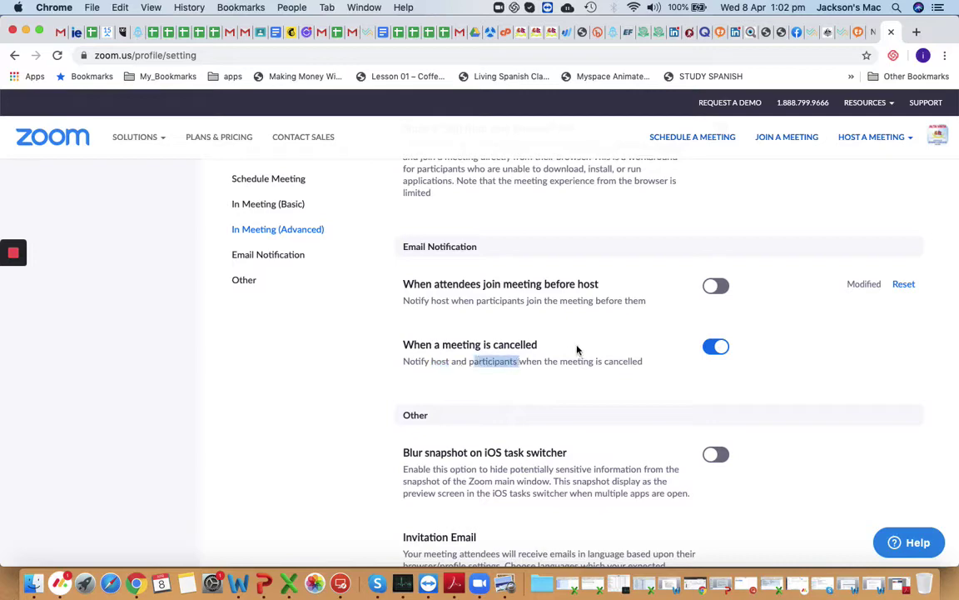
scroll(589, 392, "down", 10)
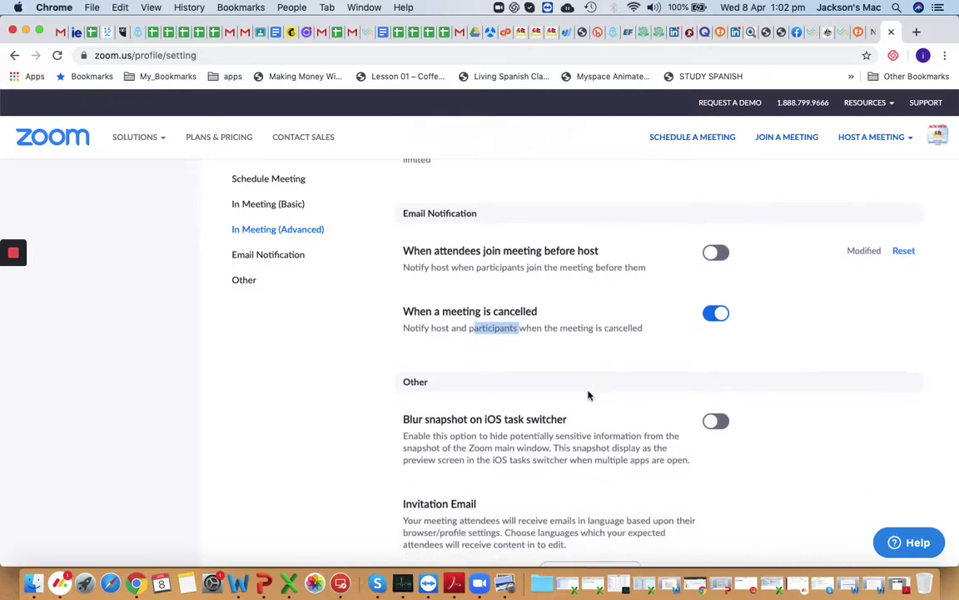
scroll(589, 391, "down", 5)
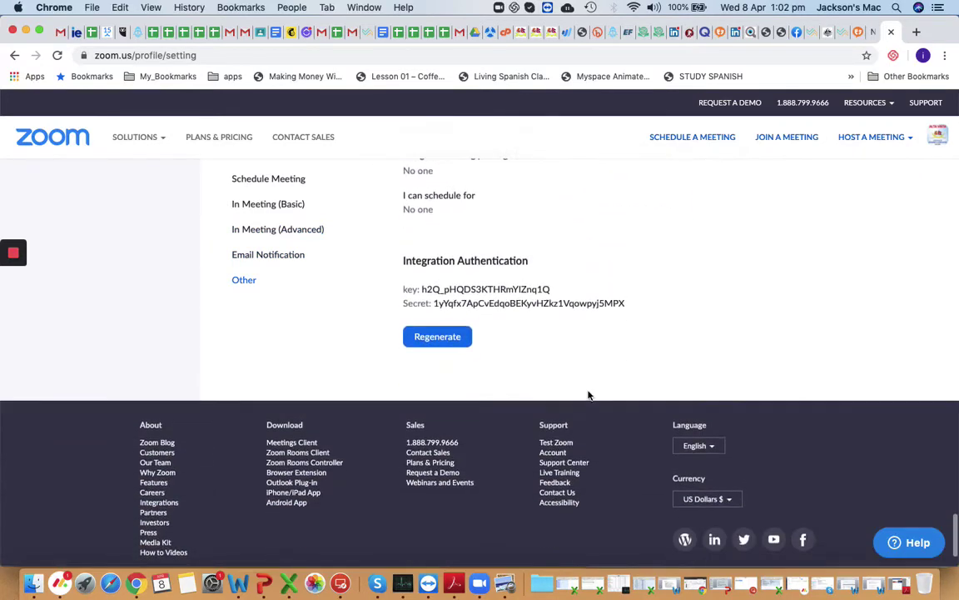
scroll(589, 395, "up", 20)
scroll(589, 395, "up", 20)
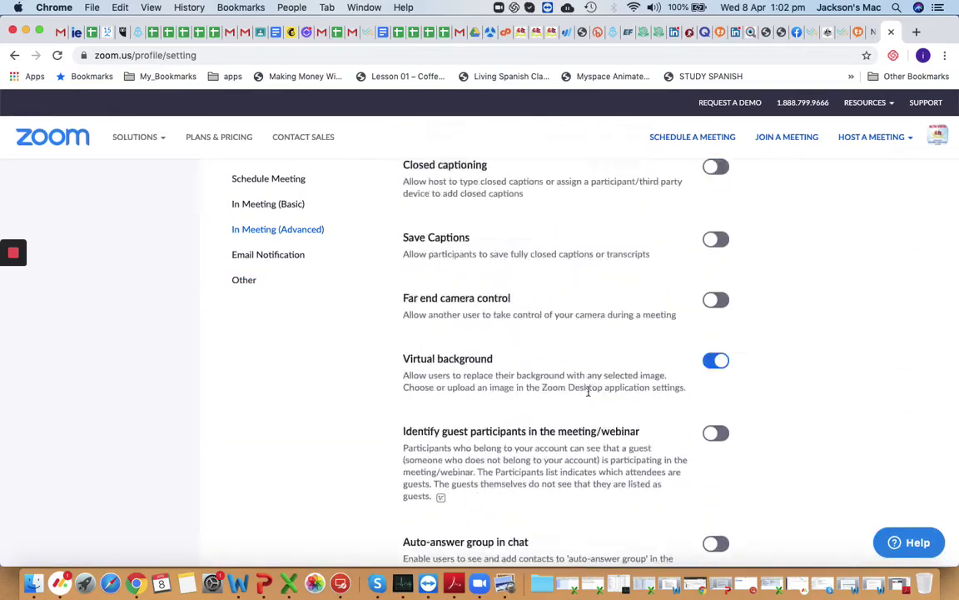
scroll(589, 393, "up", 20)
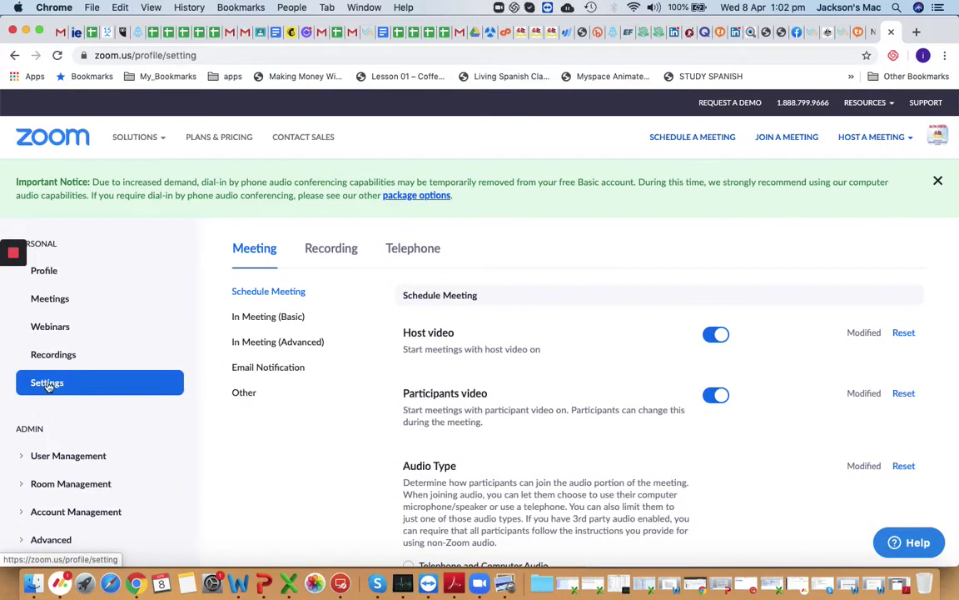
Step: Open the Profile page and review its Basic user type, 100 capacity and Kathmandu time zone
left_click(44, 272)
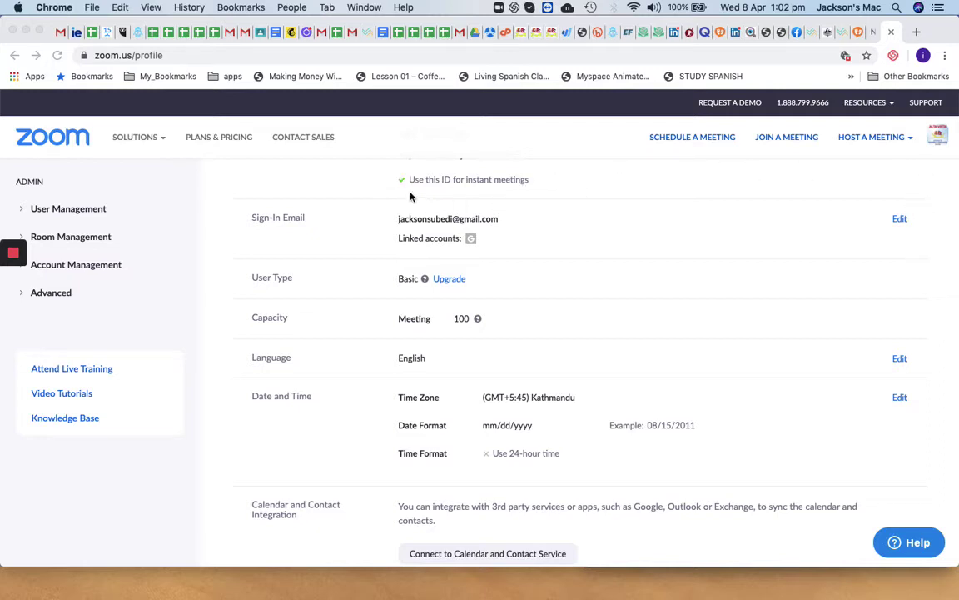
scroll(476, 238, "down", 2)
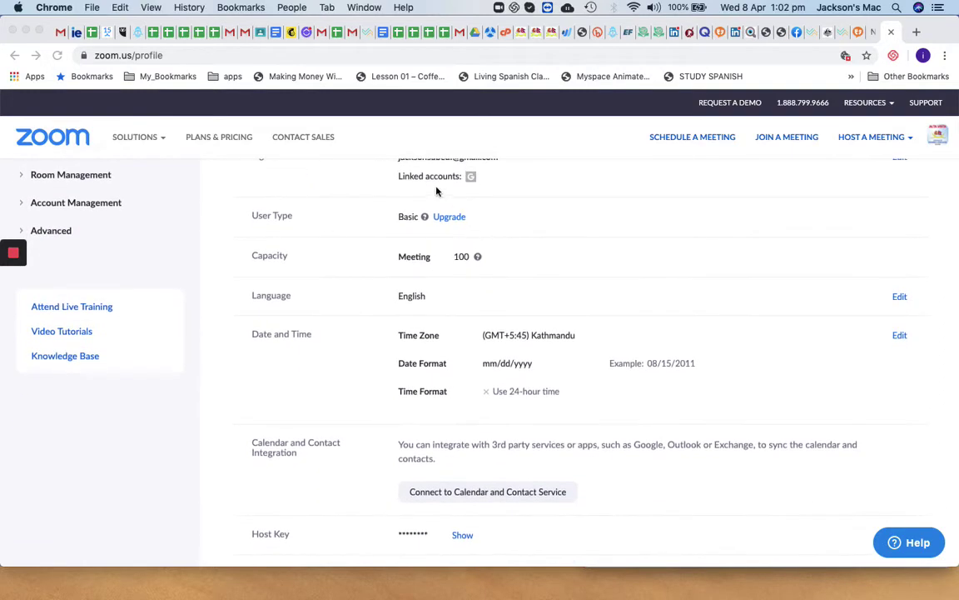
scroll(543, 182, "down", 2)
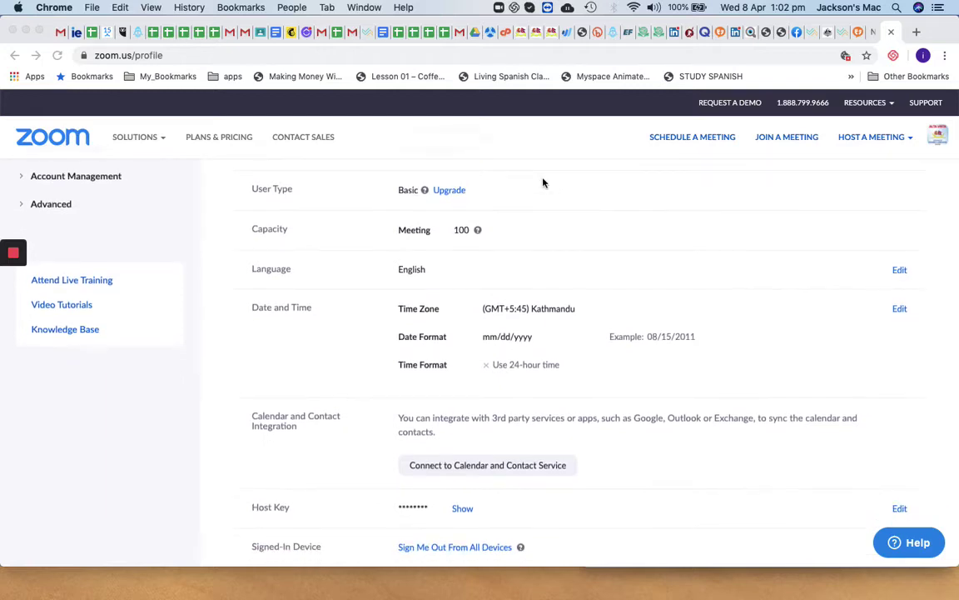
scroll(467, 179, "up", 1)
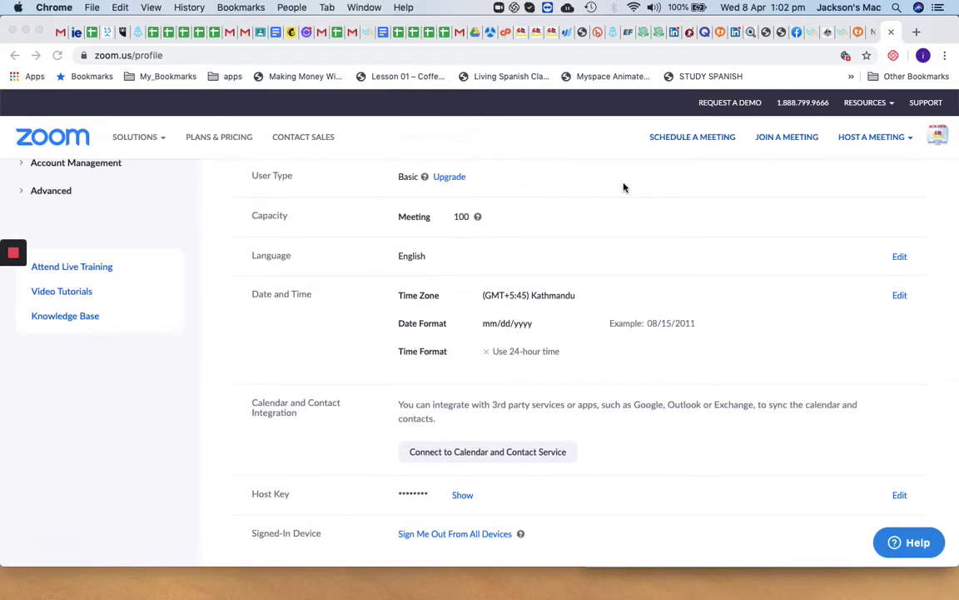
scroll(624, 187, "down", 1)
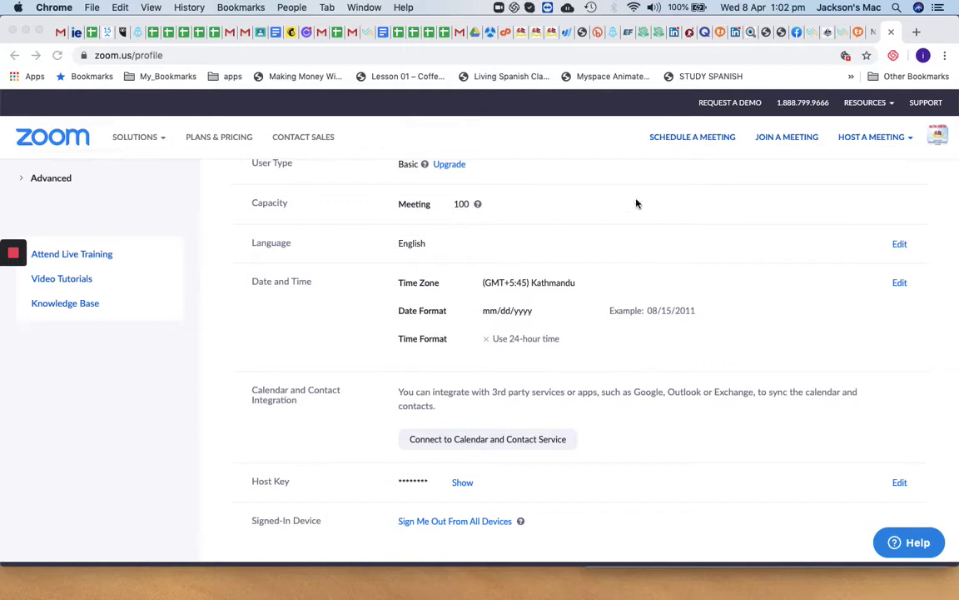
scroll(627, 214, "down", 2)
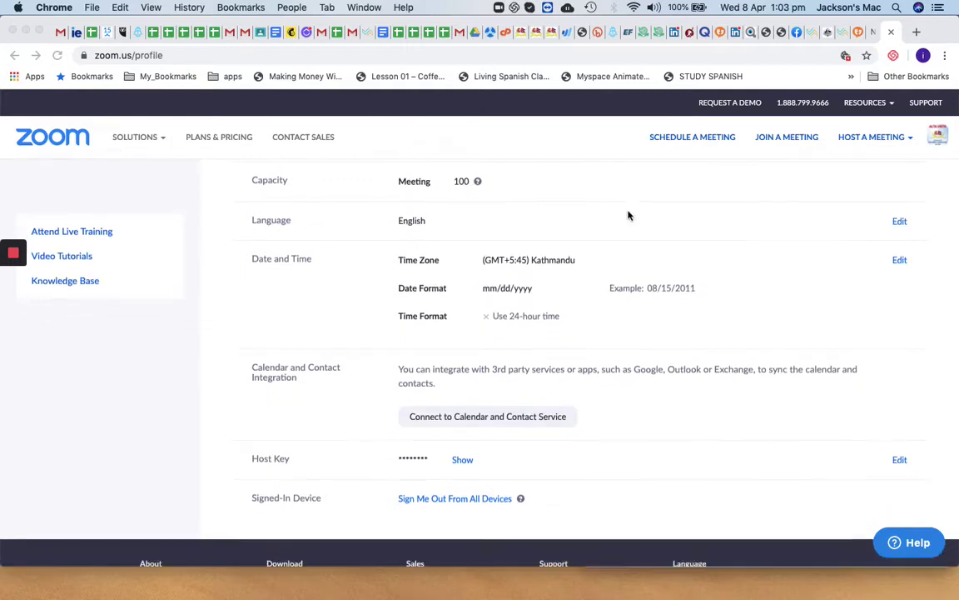
scroll(628, 216, "up", 5)
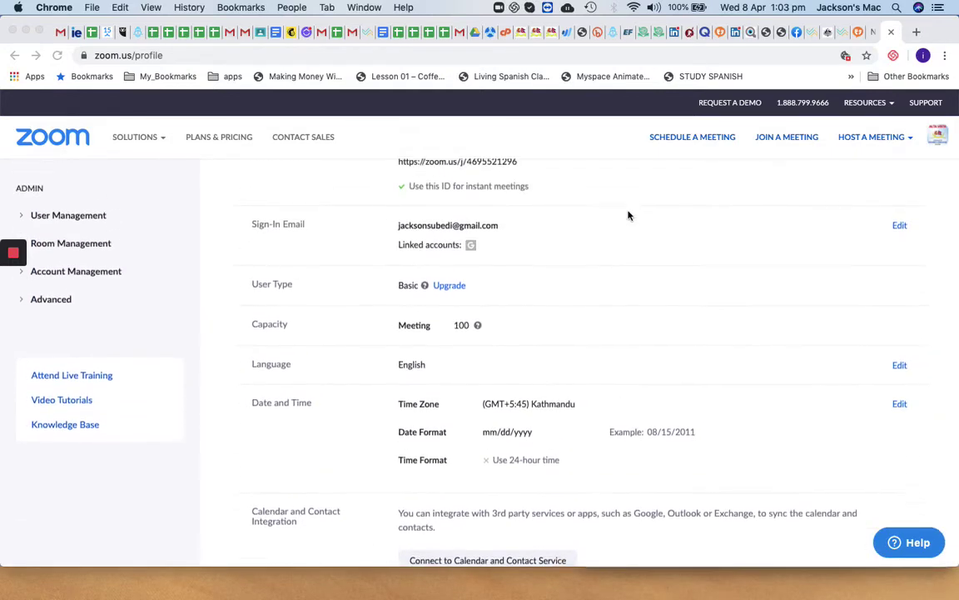
scroll(629, 215, "down", 1)
right_click(629, 216)
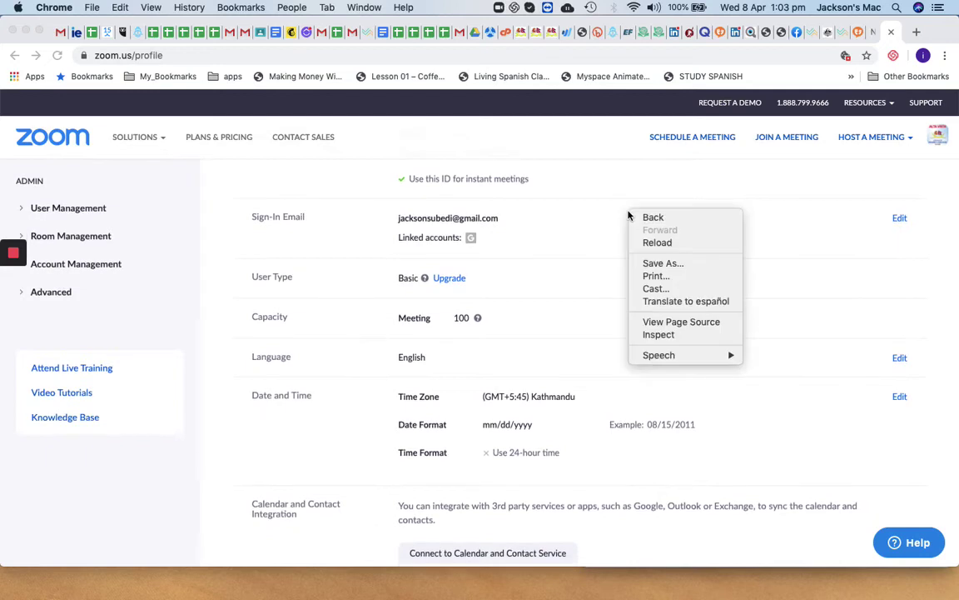
left_click(410, 191)
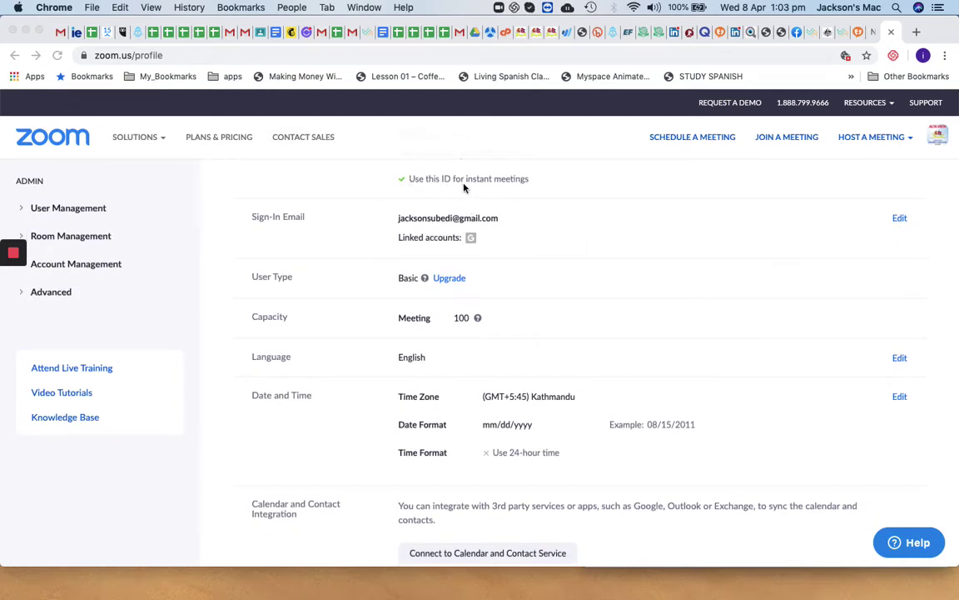